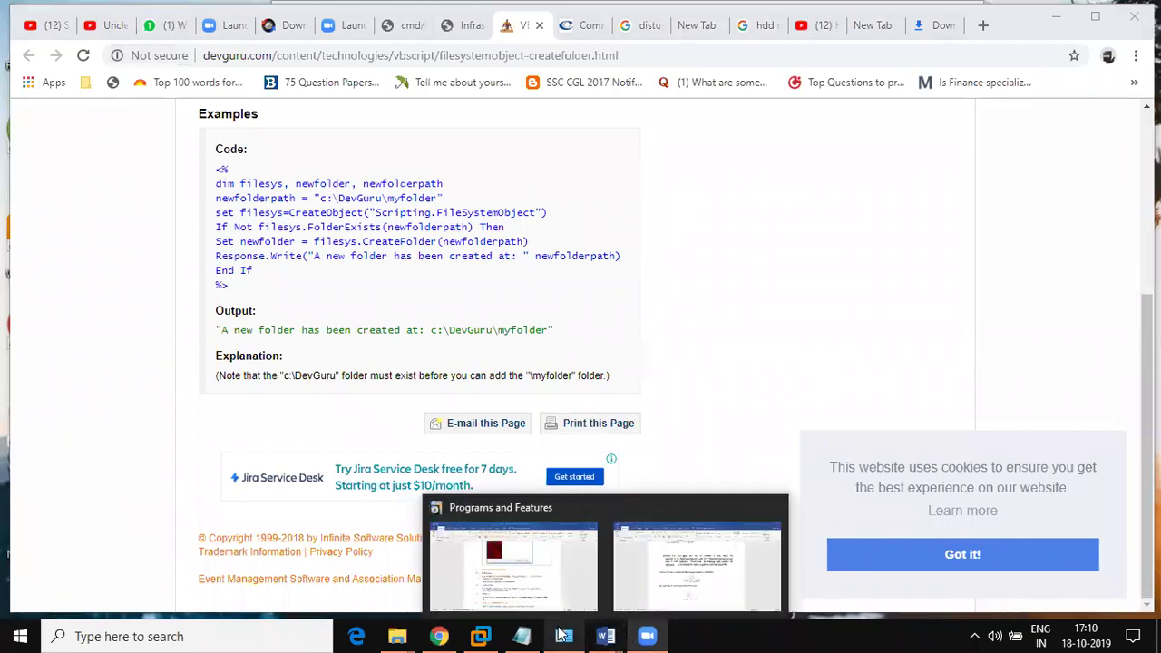
mouse_move(642, 633)
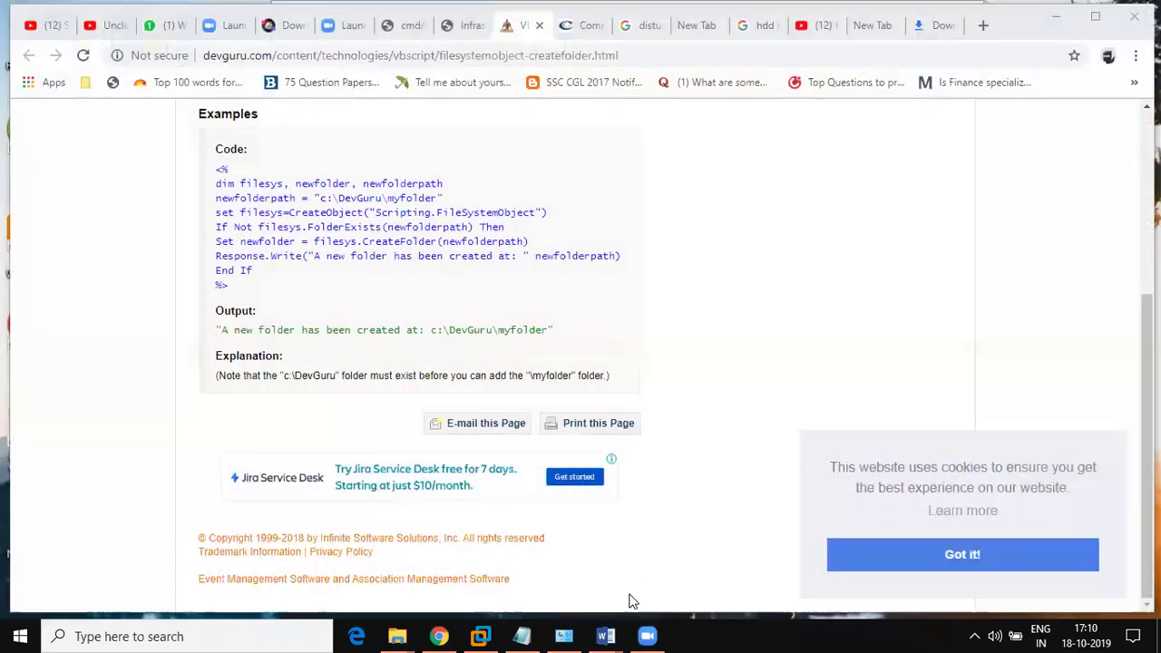
mouse_move(581, 617)
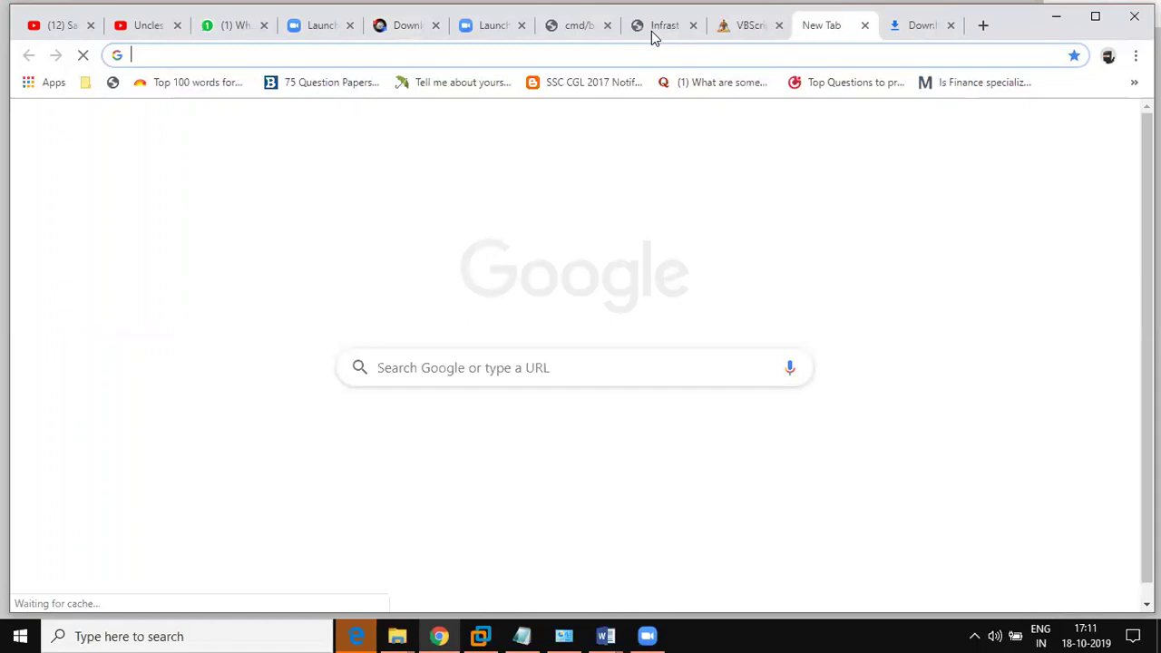
mouse_move(361, 636)
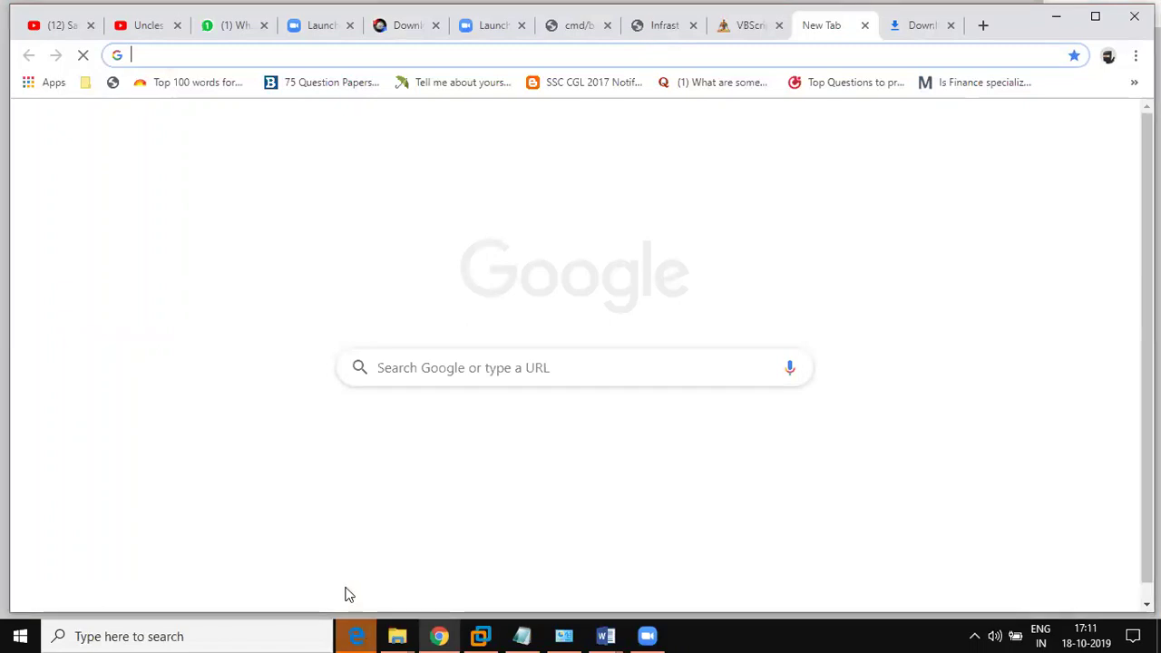
Step: Open the Microsoft Sysinternals PsExec v2.2 page in Chrome and download PsTools
click(348, 583)
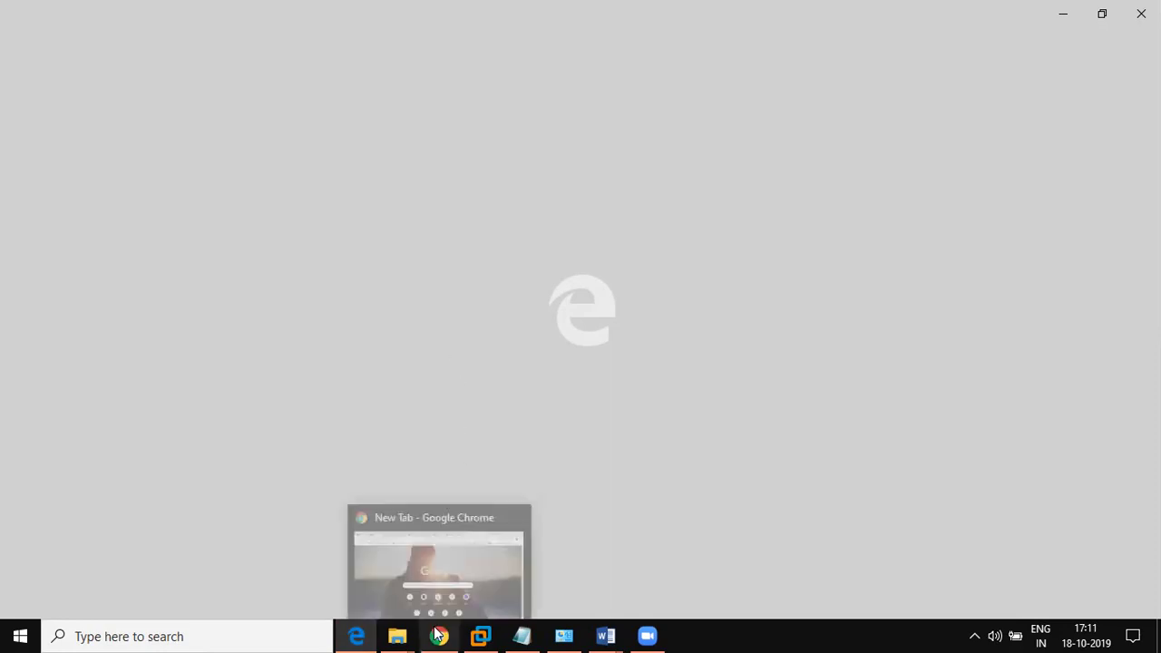
mouse_move(647, 635)
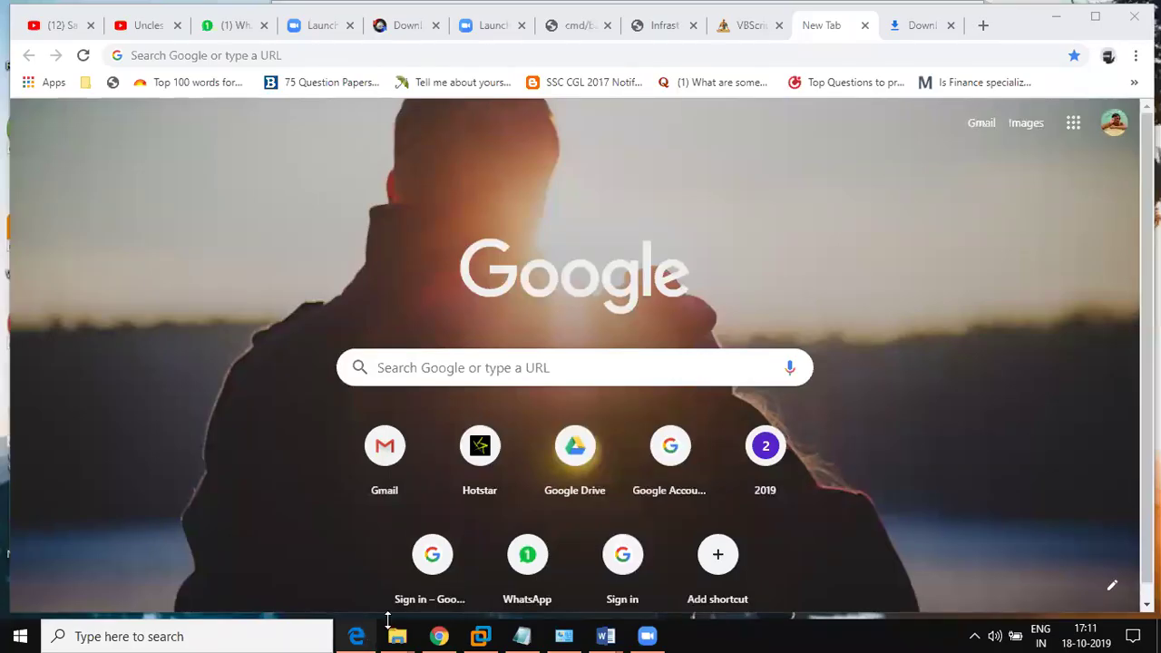
click(356, 635)
mouse_move(462, 635)
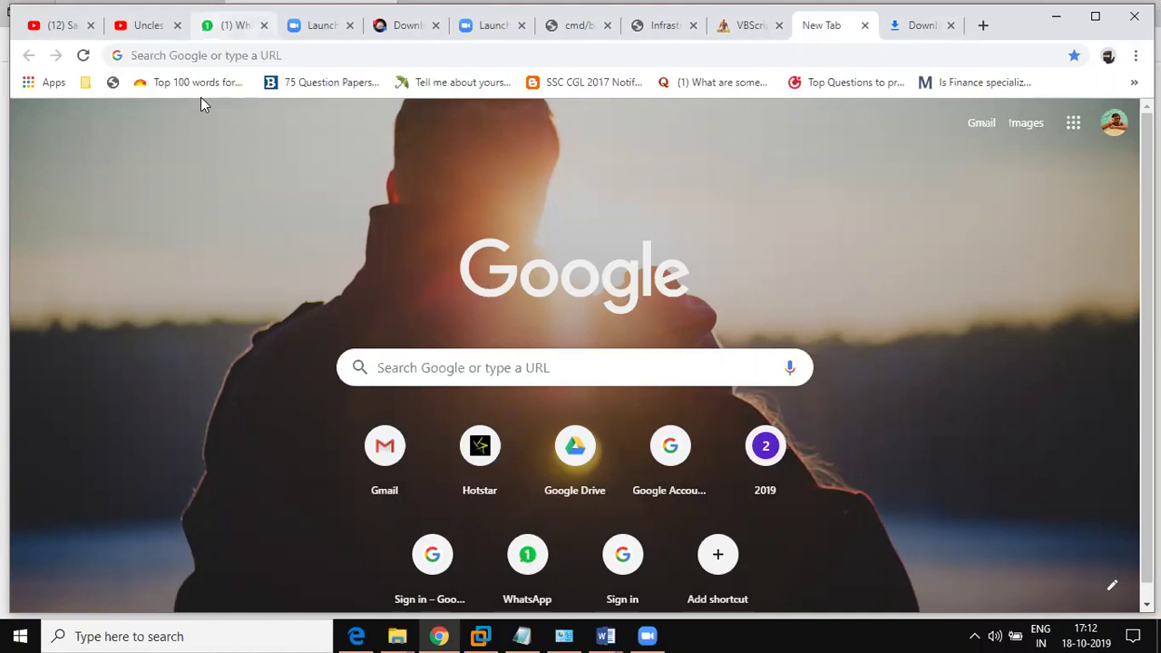
key(ctrl+3)
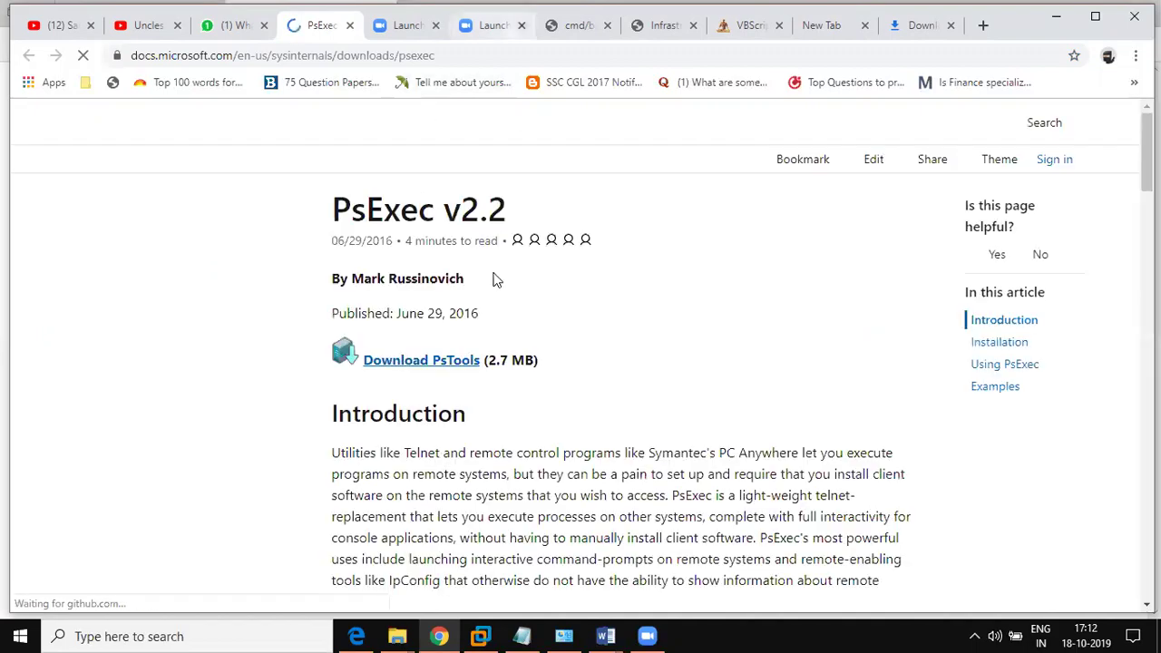
click(398, 366)
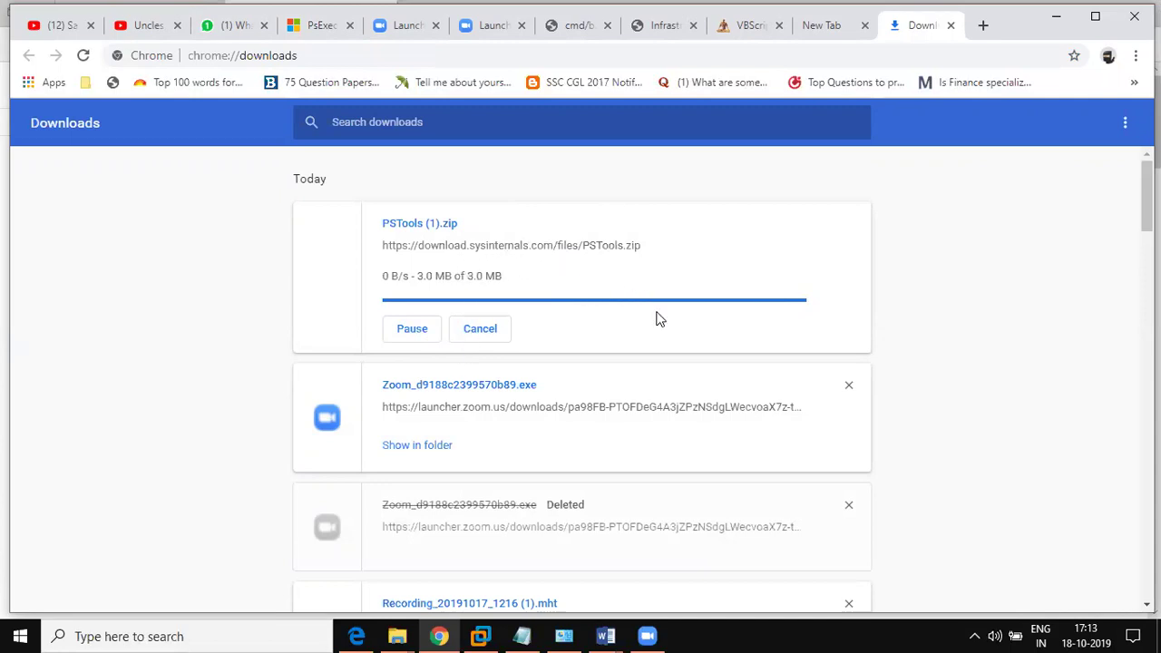
Step: Search the browser's download list and the Downloads folder for pstool
click(458, 124)
text(pstool)
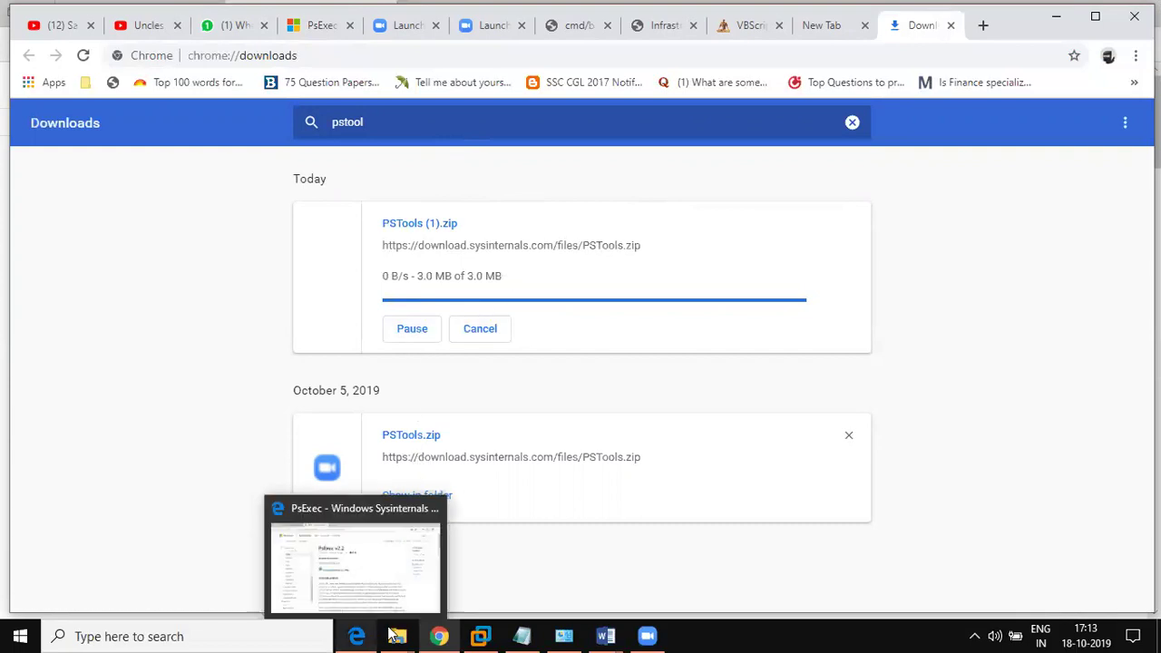
mouse_move(393, 635)
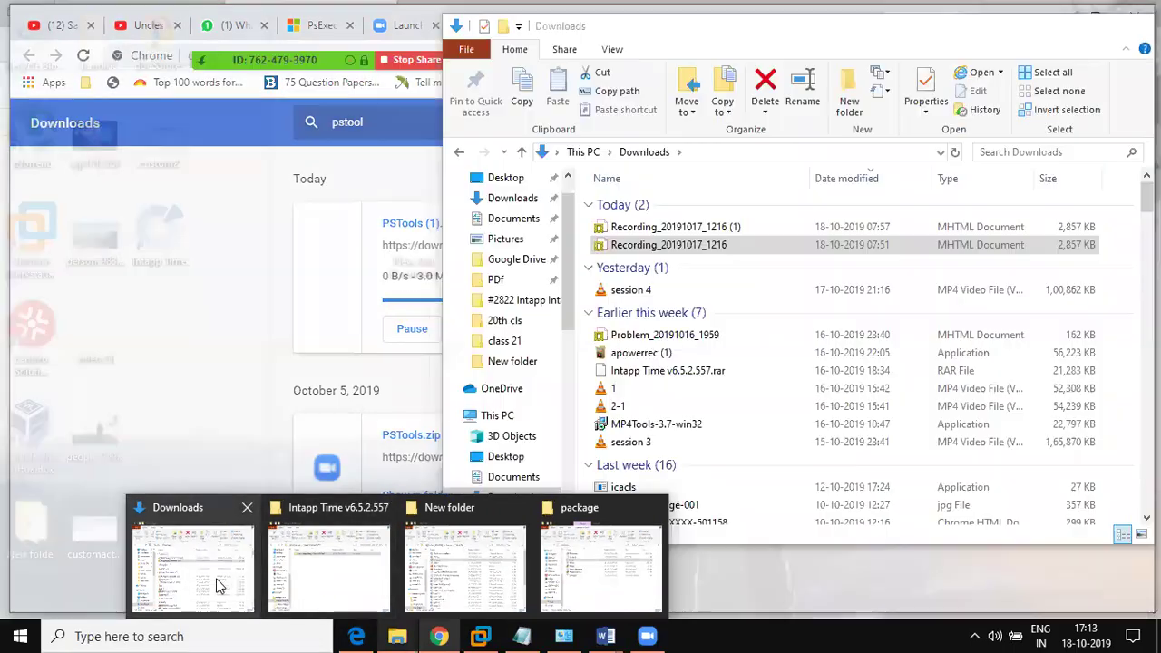
click(218, 585)
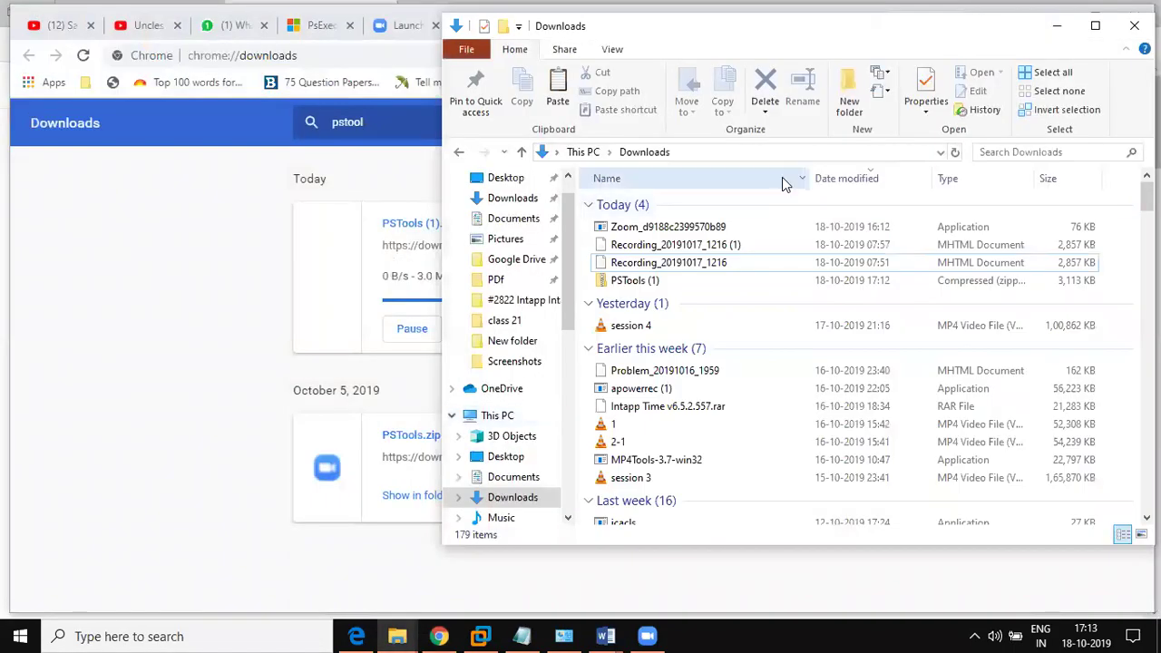
click(1006, 151)
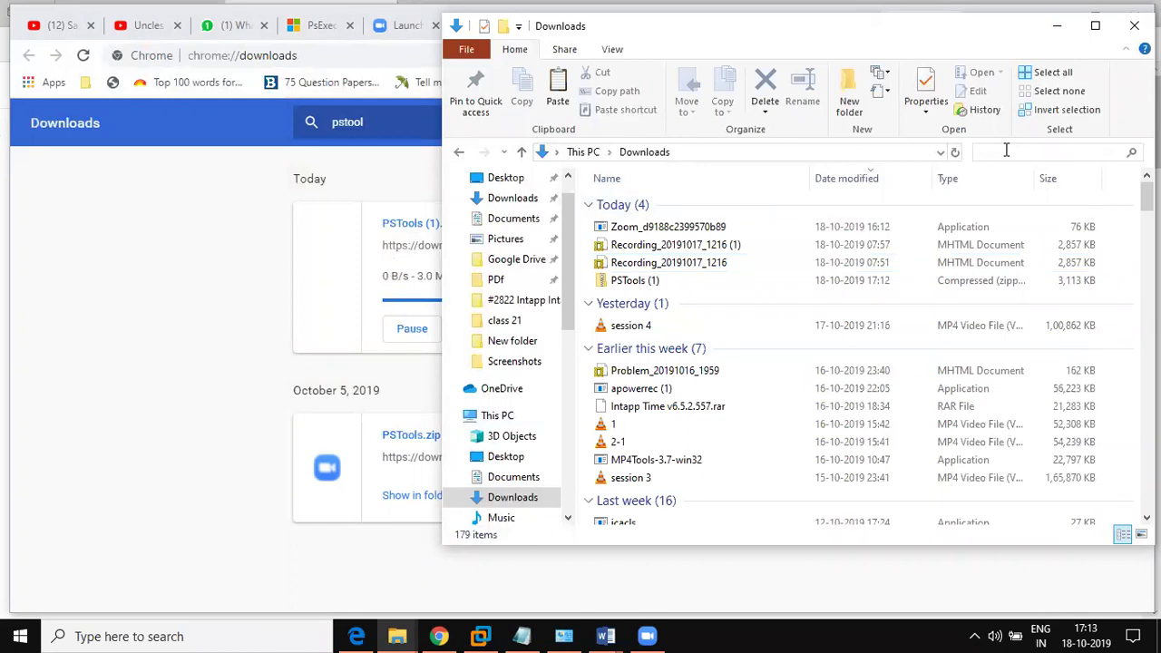
text(pstool)
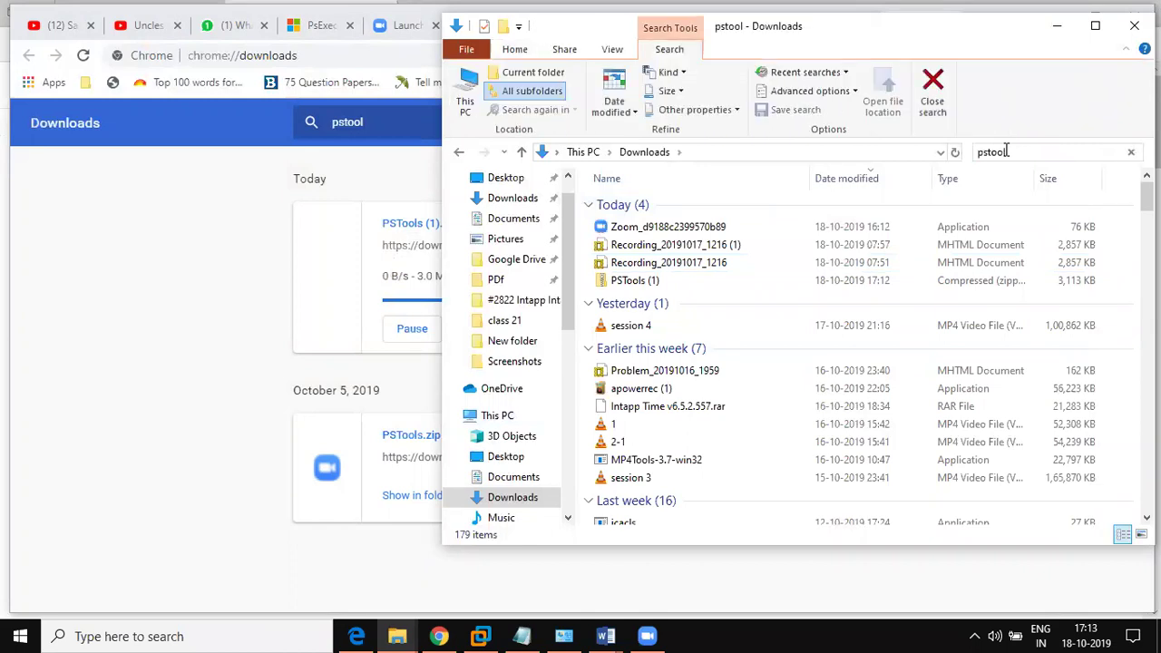
Step: Copy the PSTools (1) archive in the Downloads folder
click(628, 282)
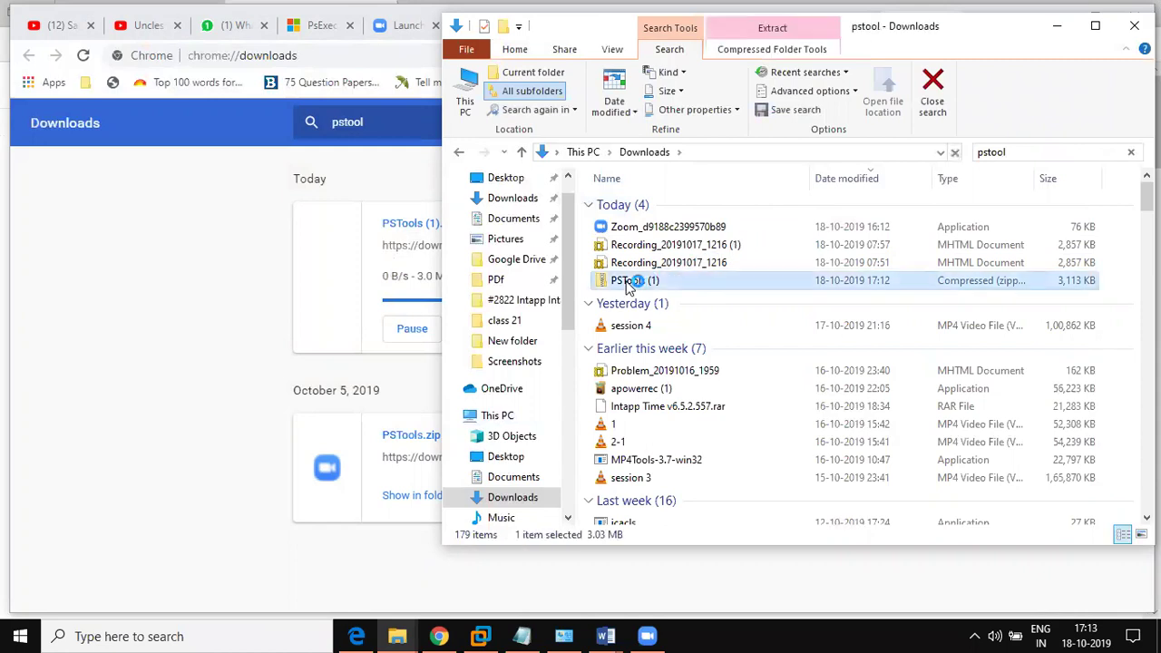
right_click(630, 282)
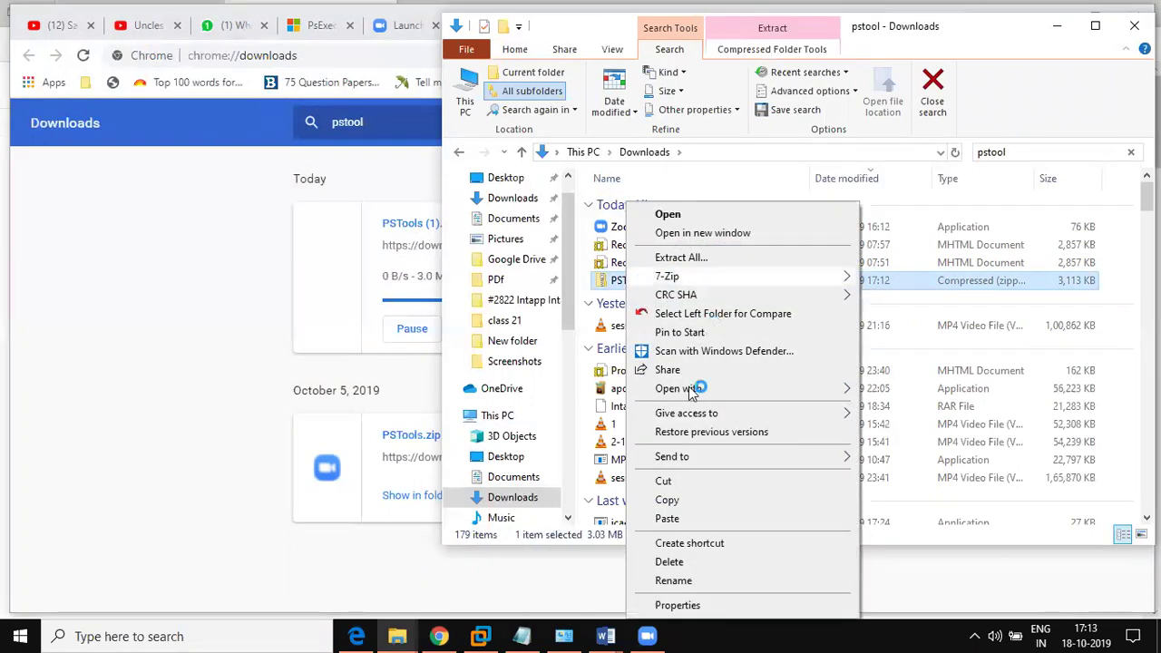
click(668, 501)
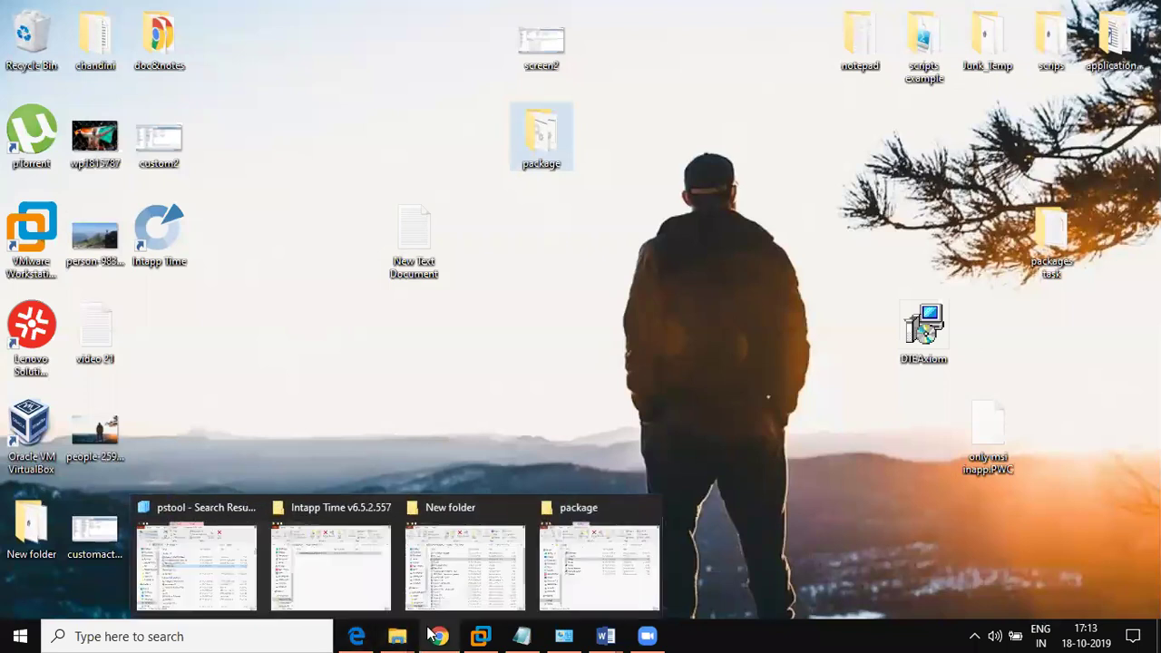
Step: Show the October 5 PSTools.zip download in its folder and copy the archive onto the desktop
click(433, 635)
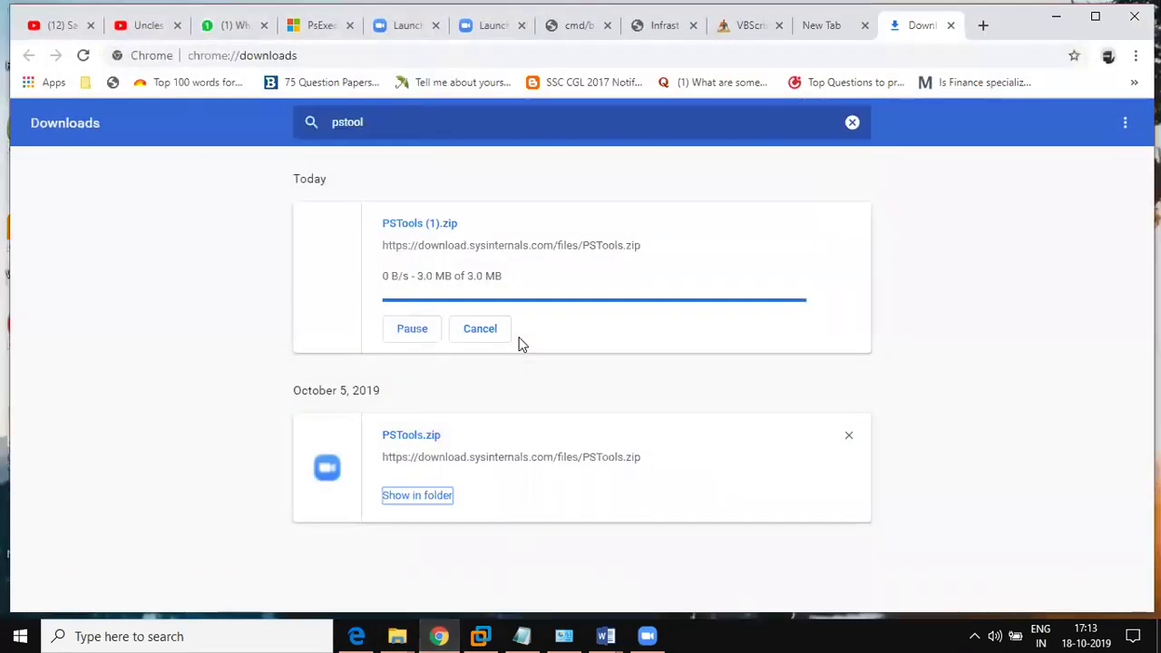
click(418, 494)
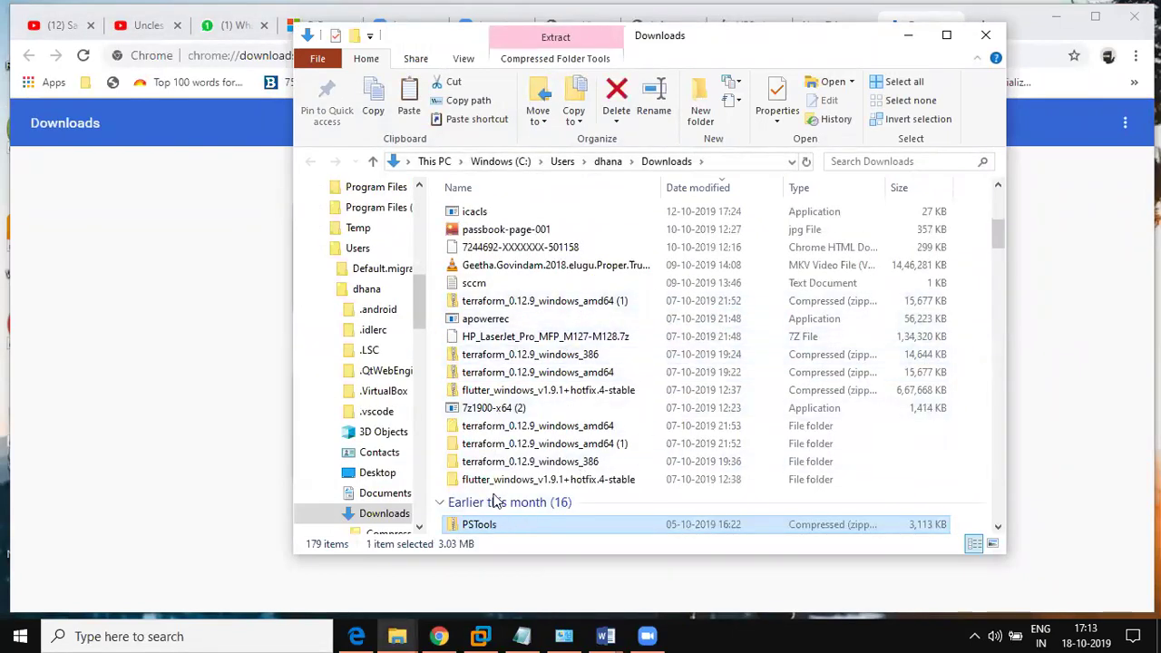
right_click(501, 526)
click(526, 408)
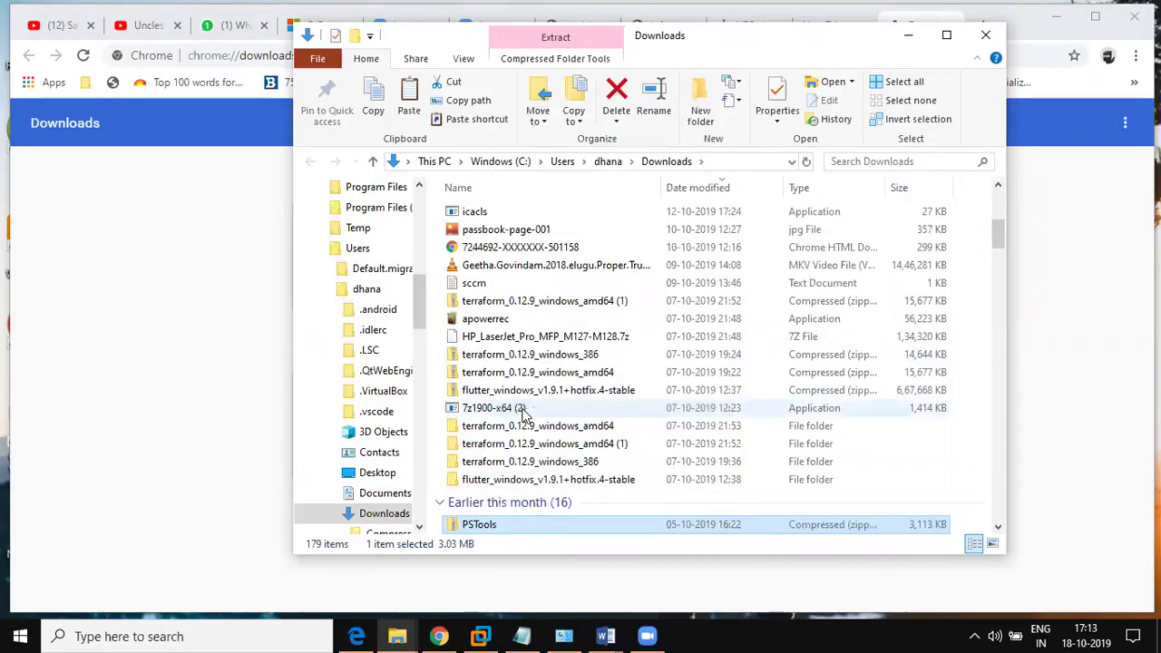
key(super+d)
click(544, 154)
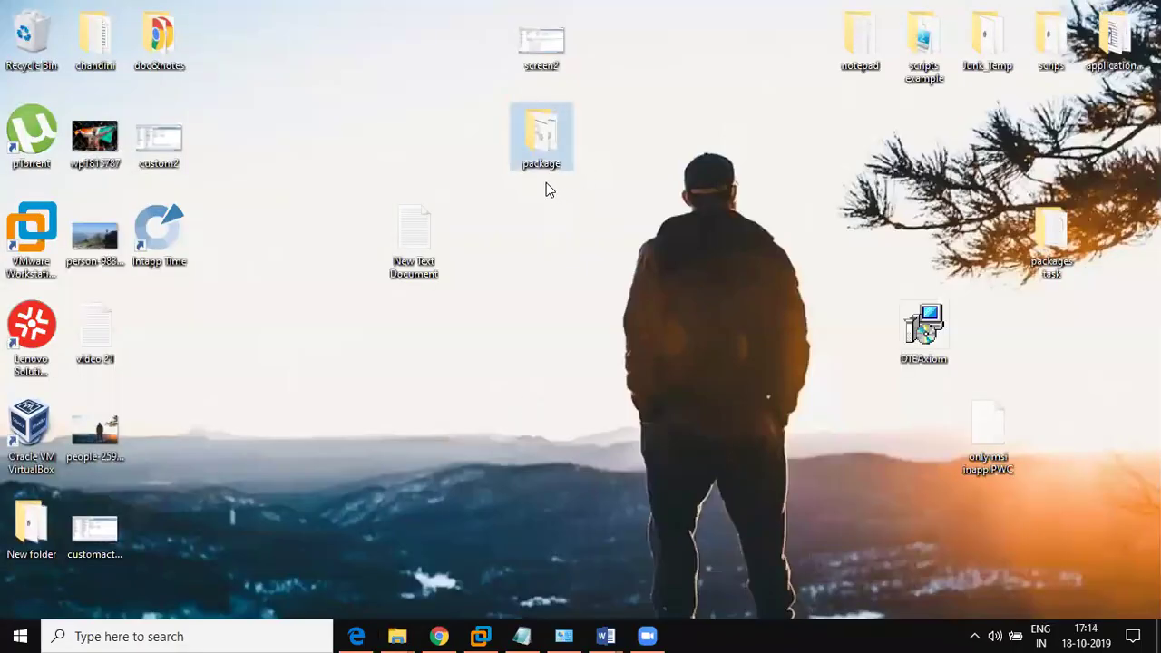
right_click(581, 216)
click(614, 293)
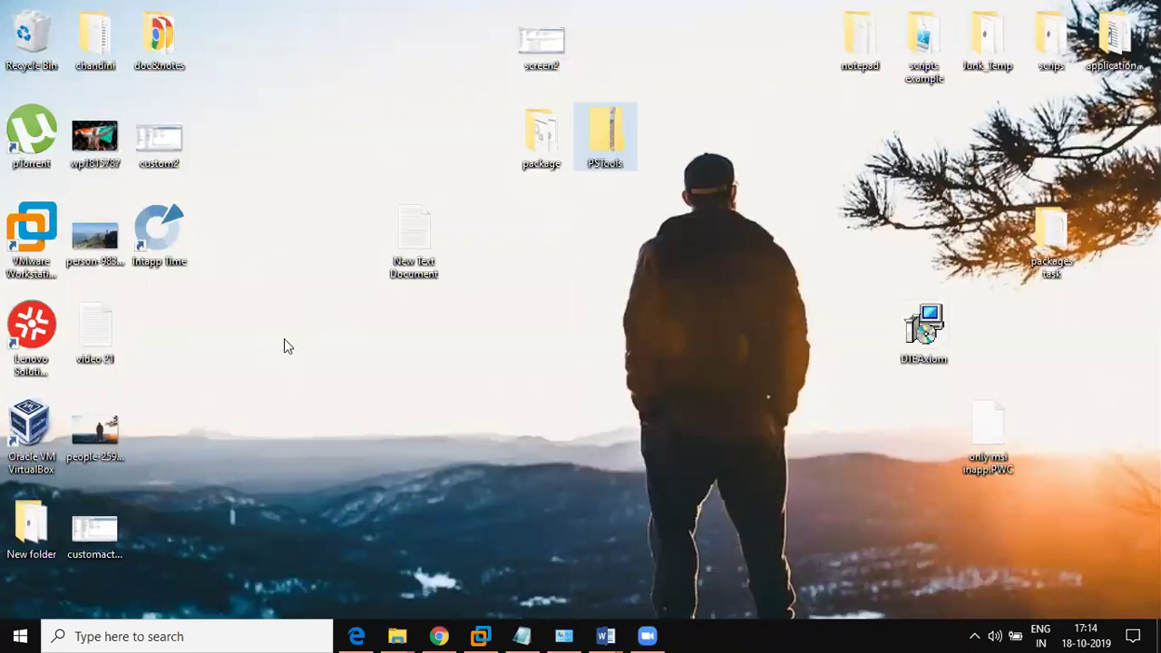
Step: Extract the PSTools archive to a PSTools folder on the desktop and open the extracted folder
right_click(606, 136)
click(635, 172)
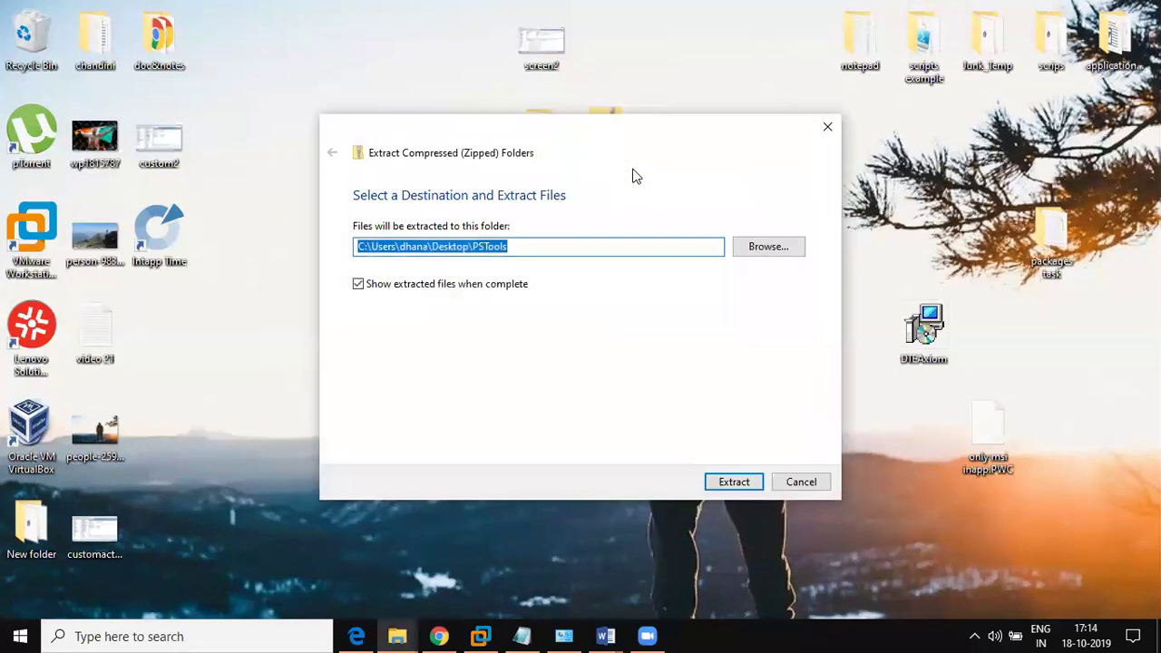
click(719, 474)
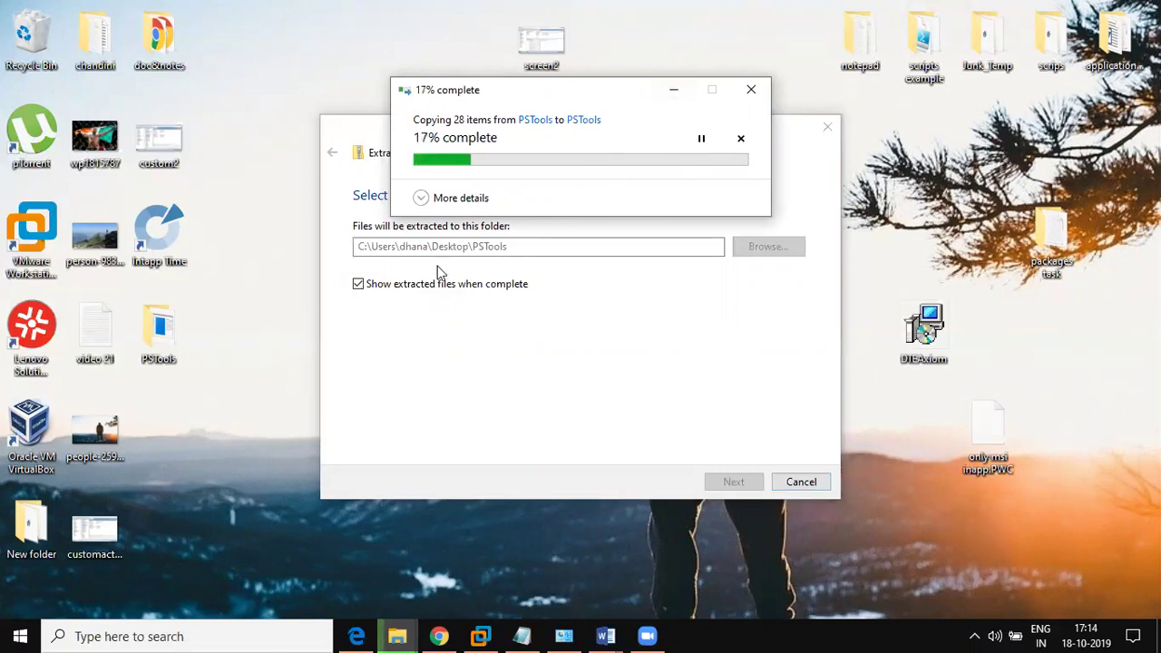
click(670, 92)
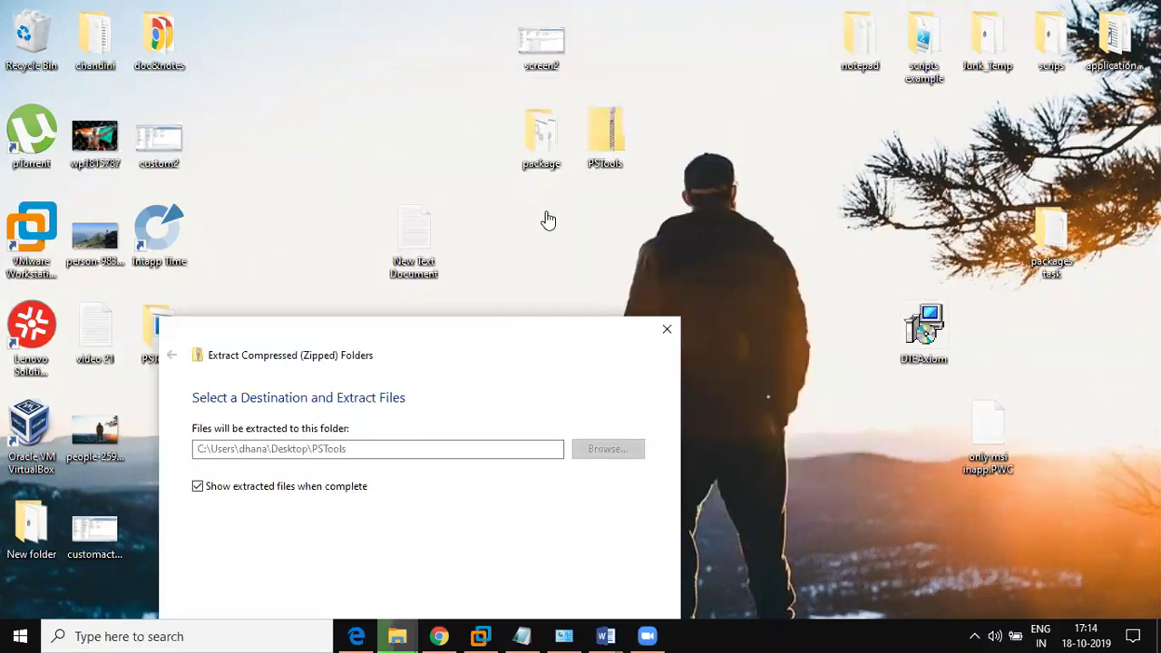
click(151, 322)
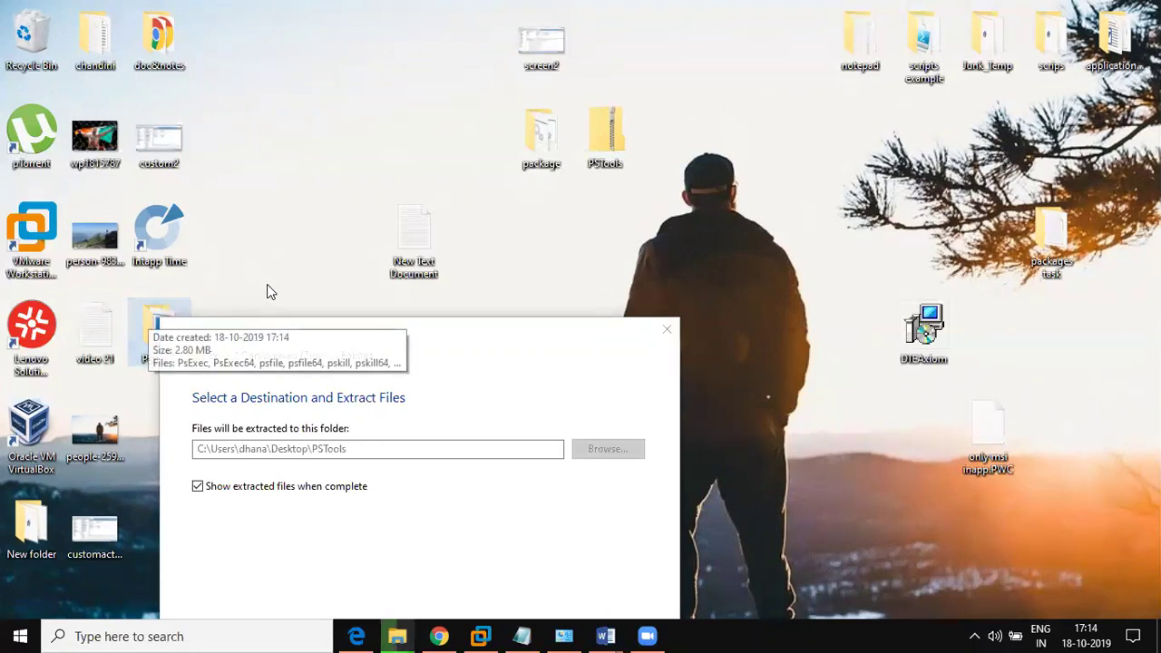
click(156, 320)
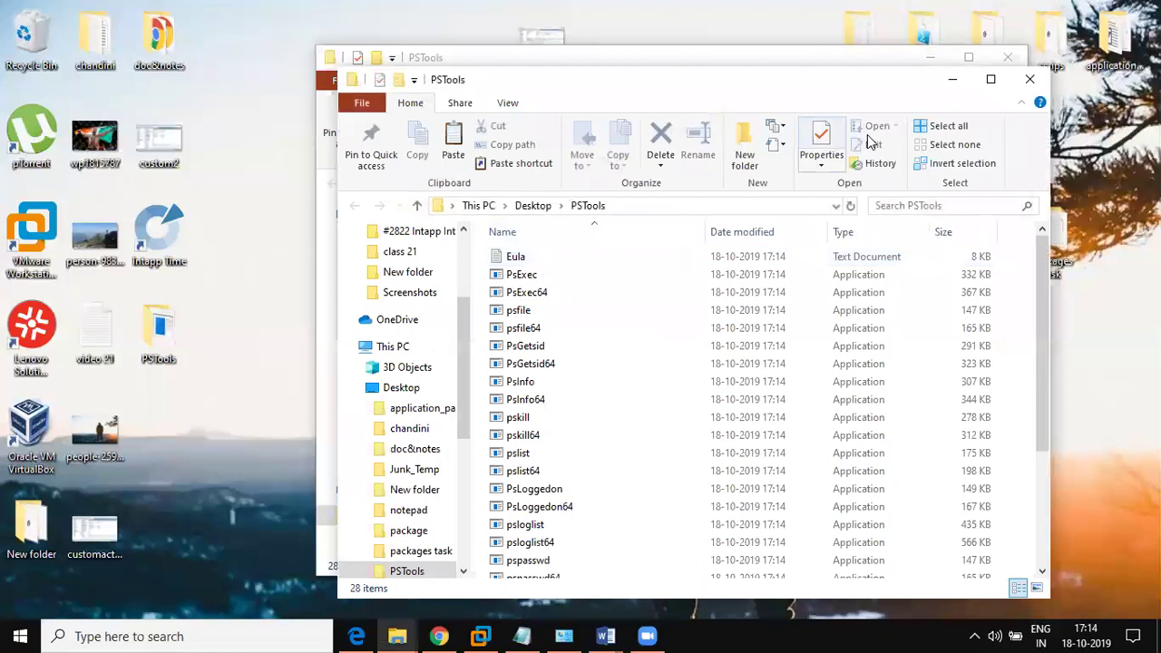
Step: Copy PsExec64 from the PSTools folder and paste it onto the Windows 7 virtual machine's desktop
click(527, 294)
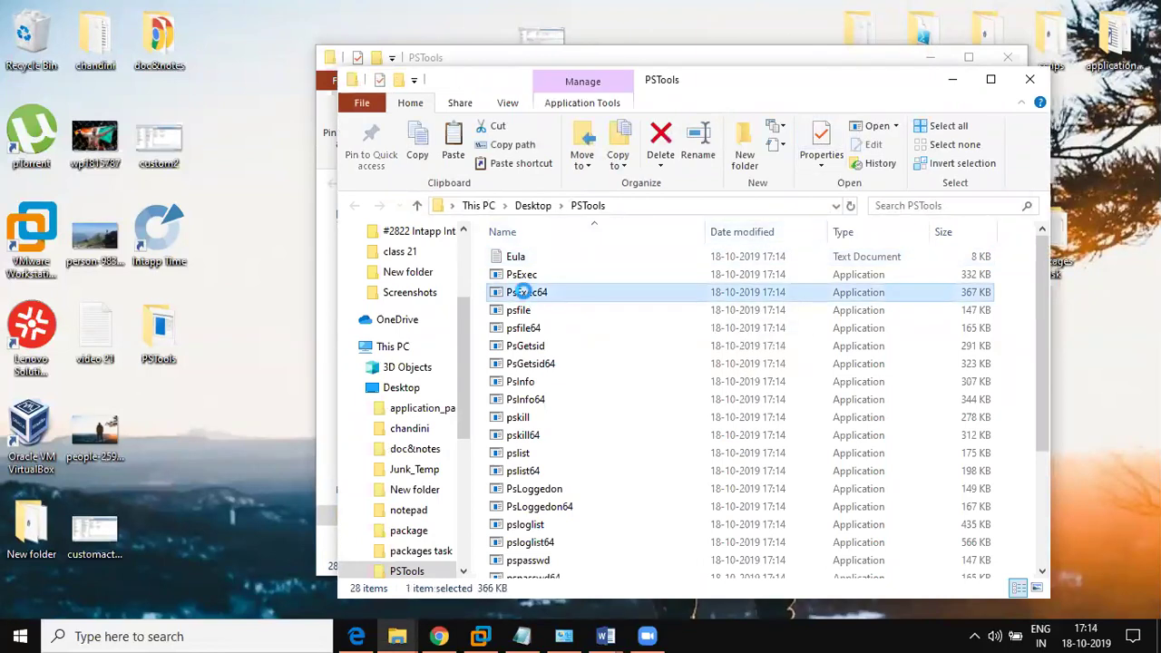
right_click(524, 295)
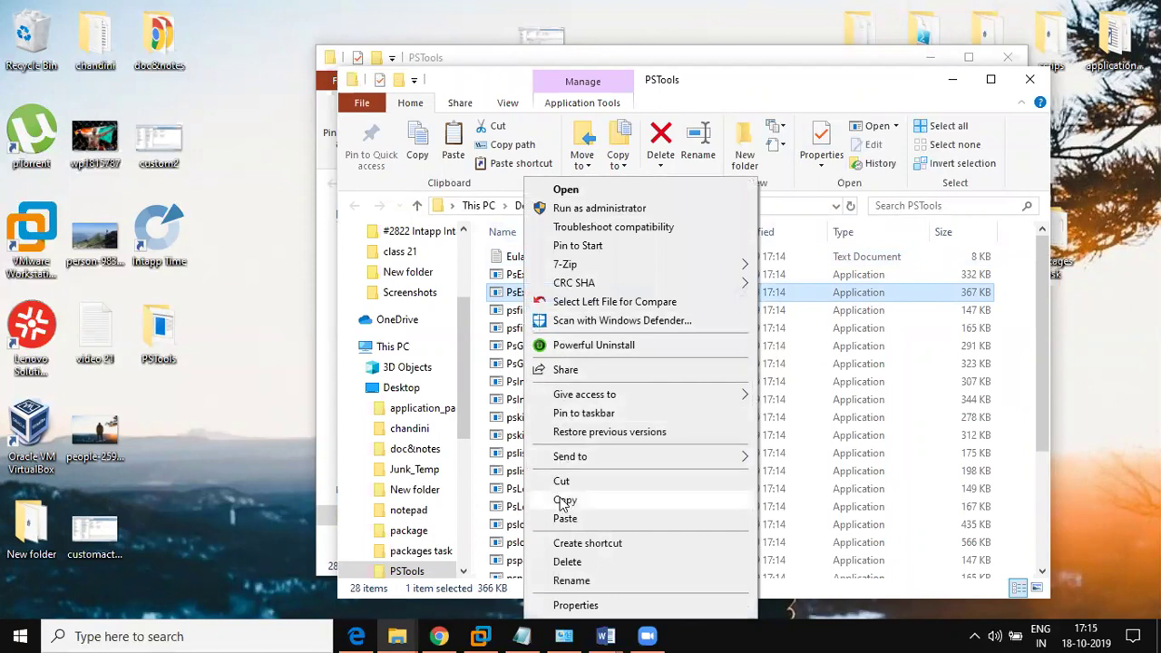
click(563, 505)
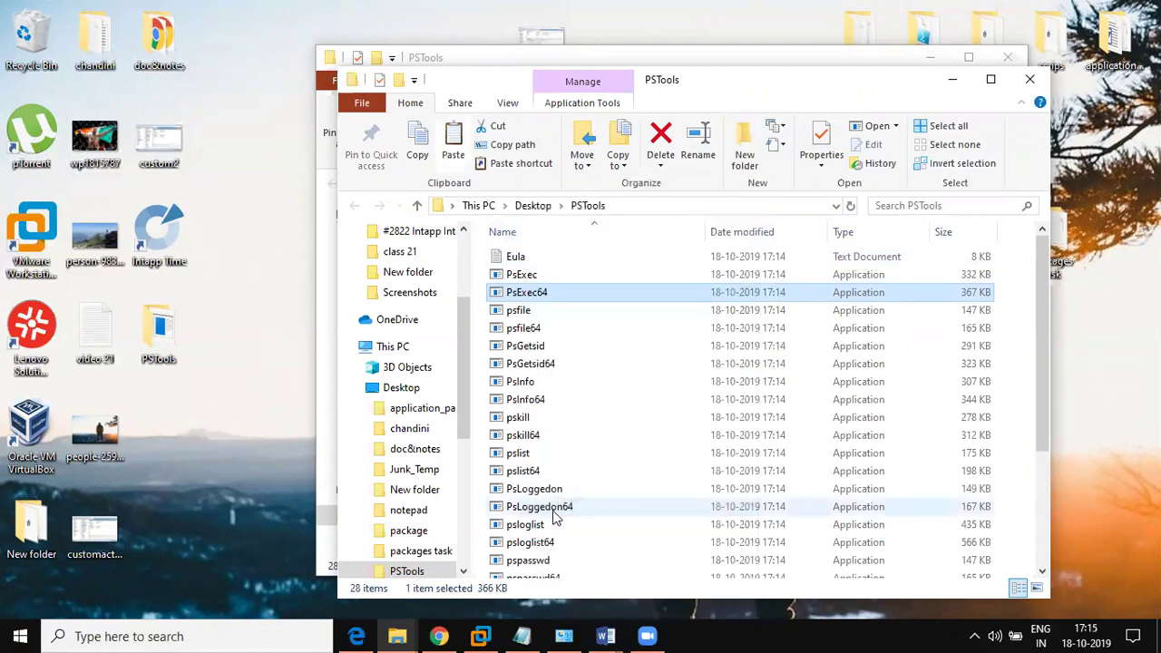
click(485, 635)
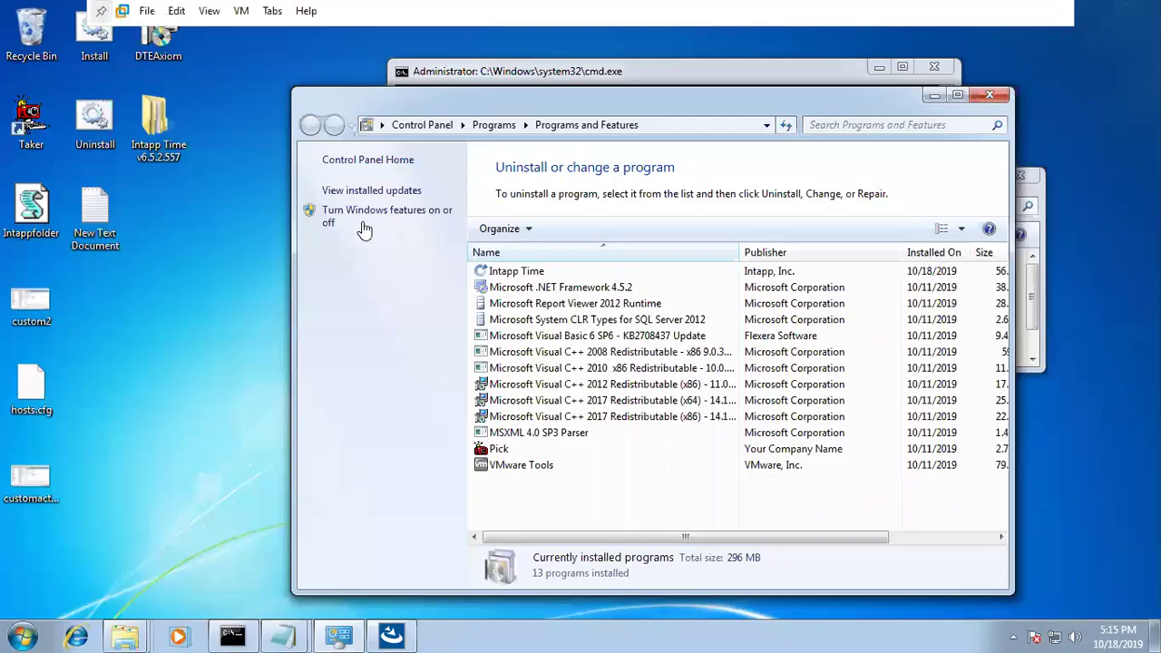
right_click(214, 246)
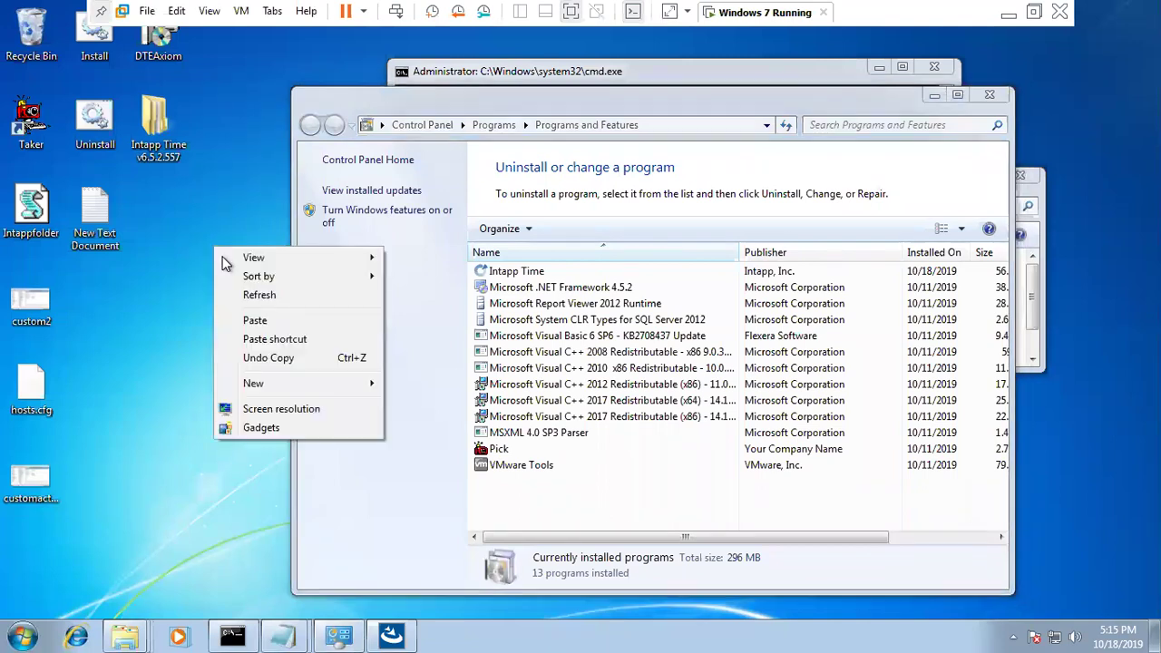
click(255, 320)
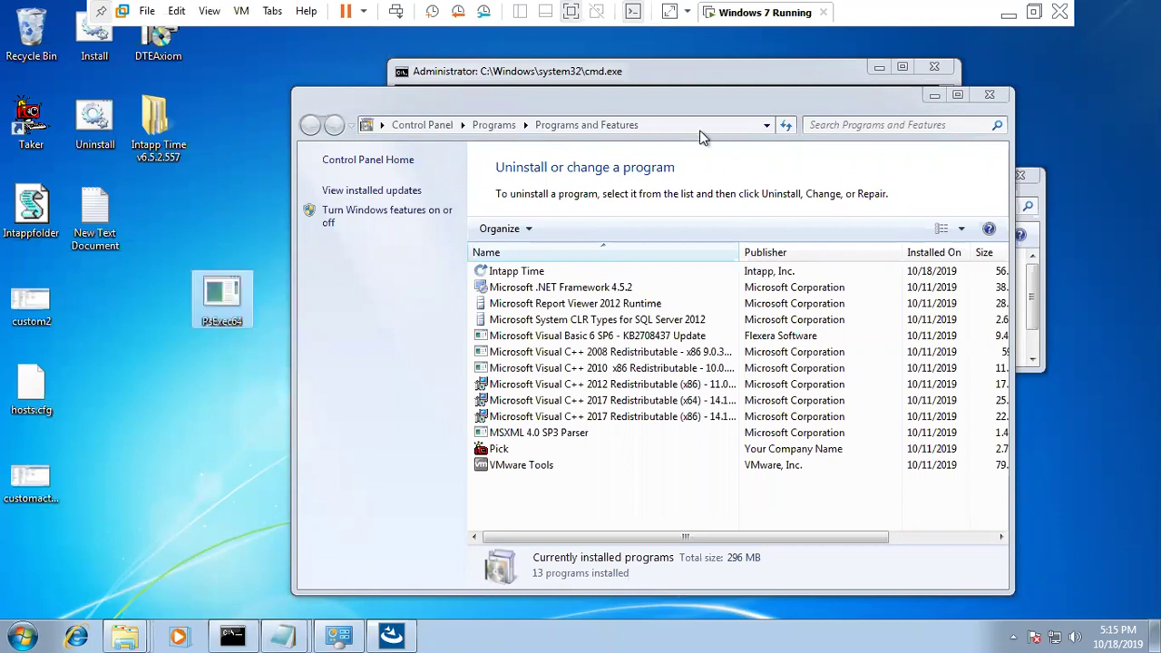
Step: Close the Programs and Features and package folder windows and select PsExec64 on the virtual machine's desktop
click(989, 96)
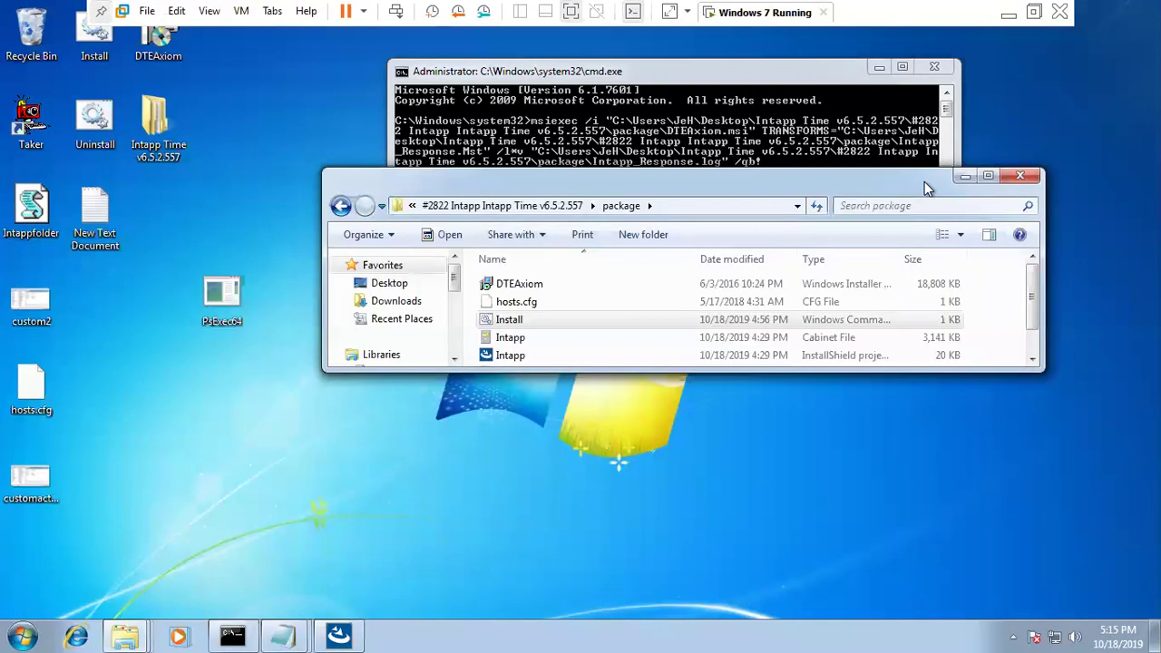
click(1020, 176)
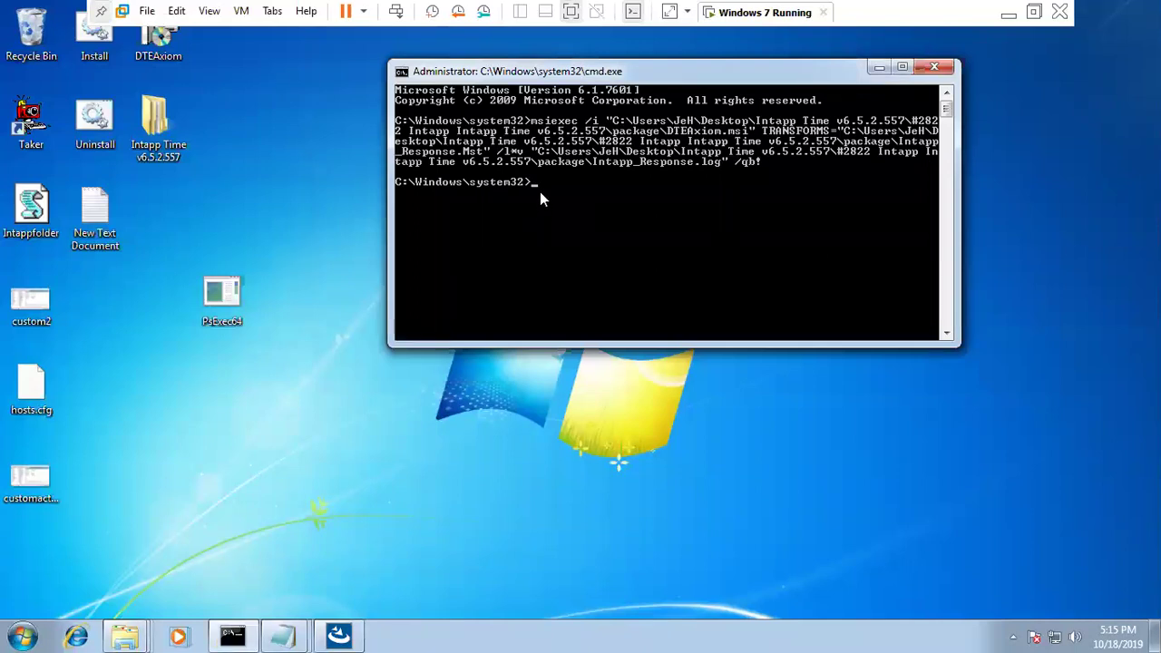
click(206, 286)
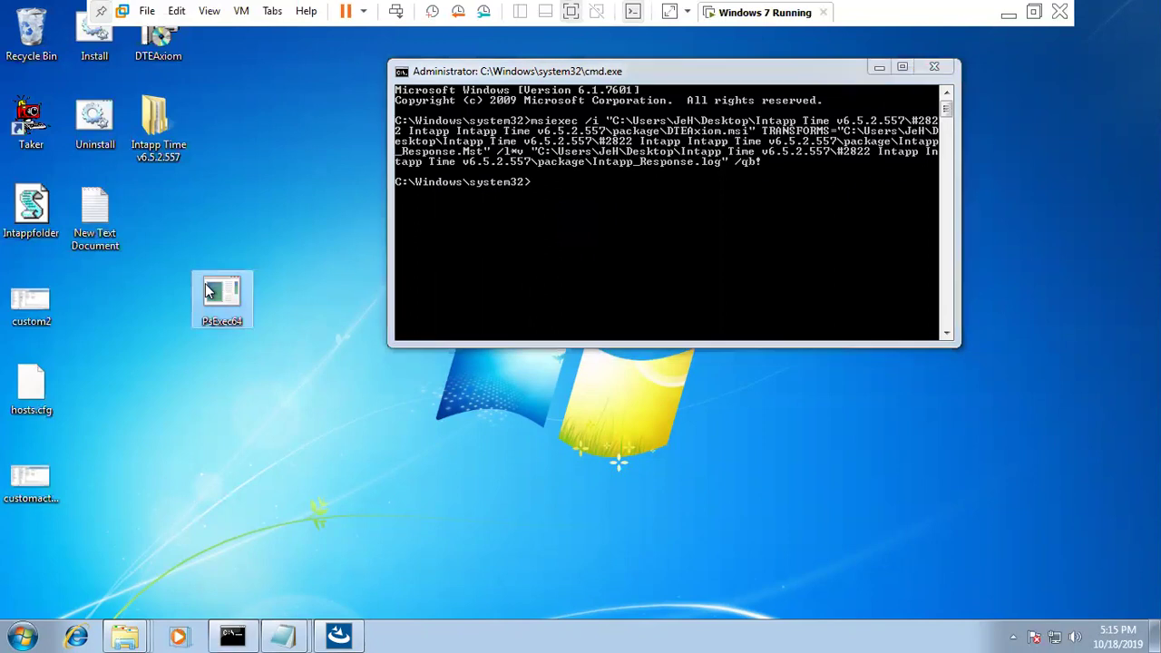
Step: Copy the path of PsExec64 on the desktop and paste it into the administrator command prompt
right_click(206, 291)
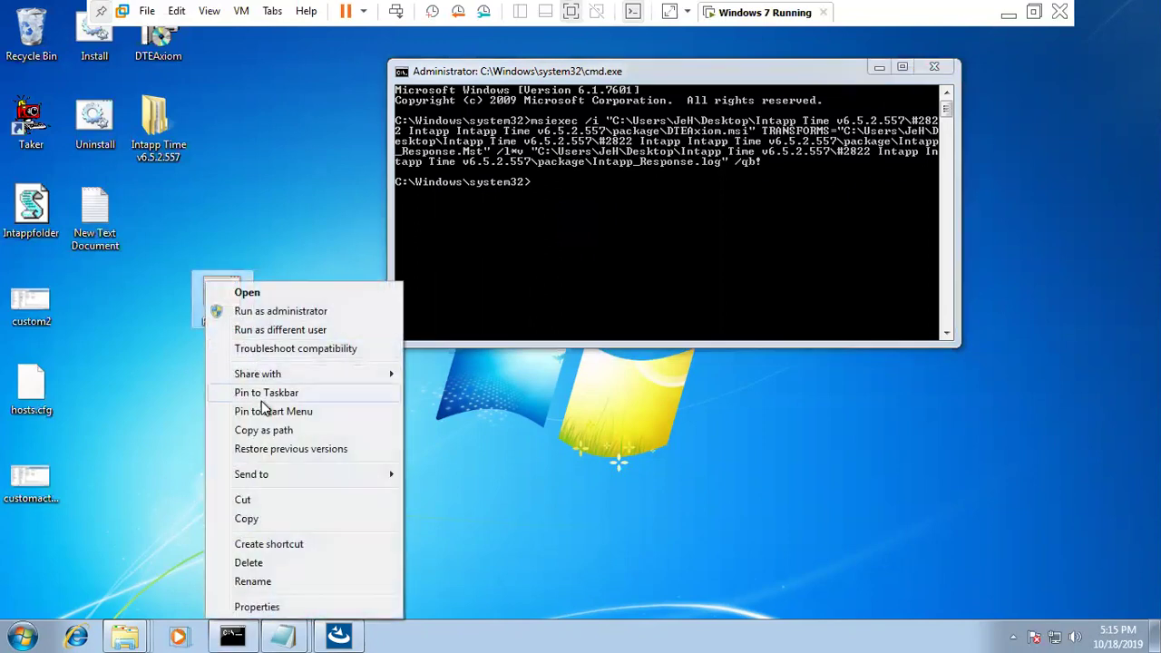
click(265, 432)
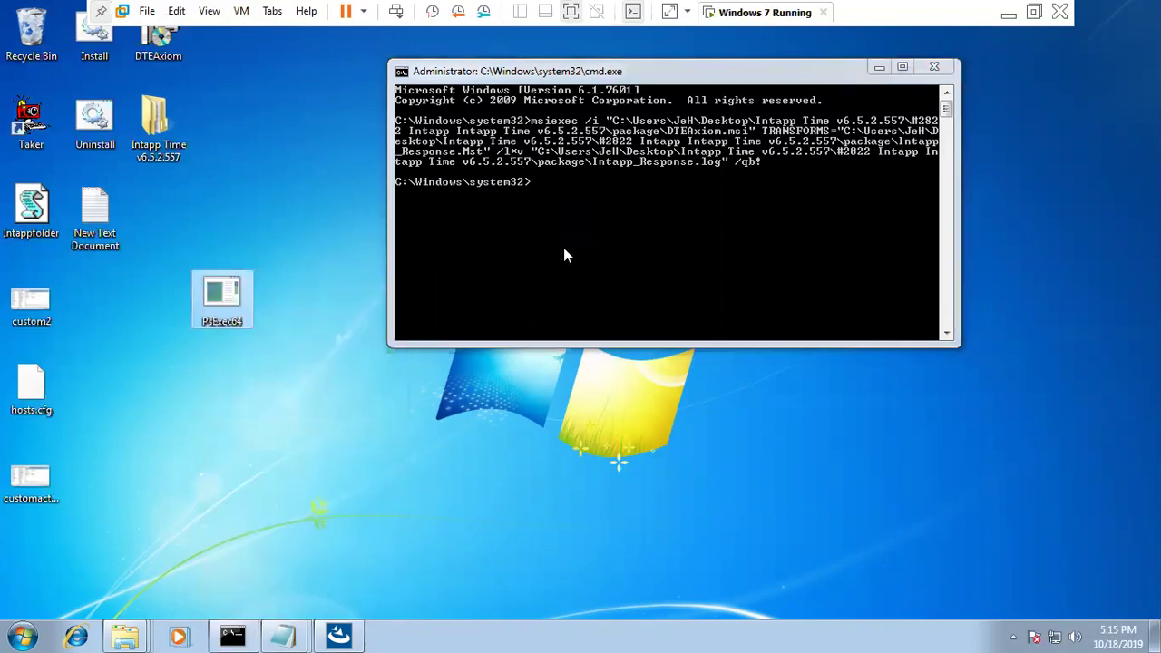
click(555, 186)
right_click(555, 186)
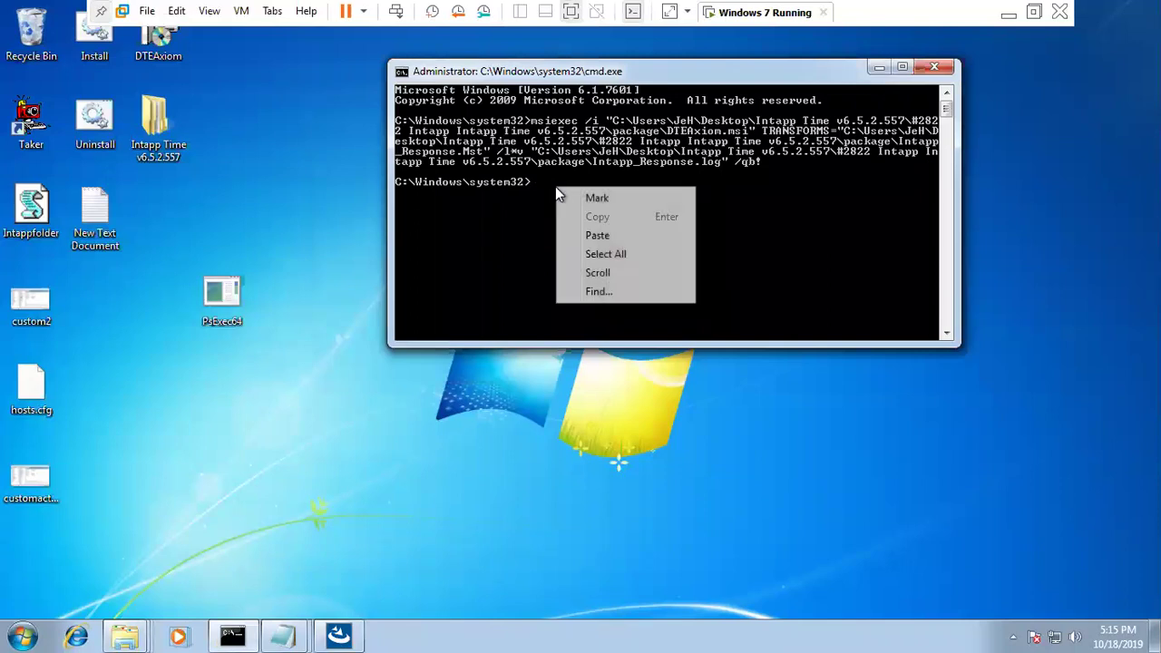
click(606, 238)
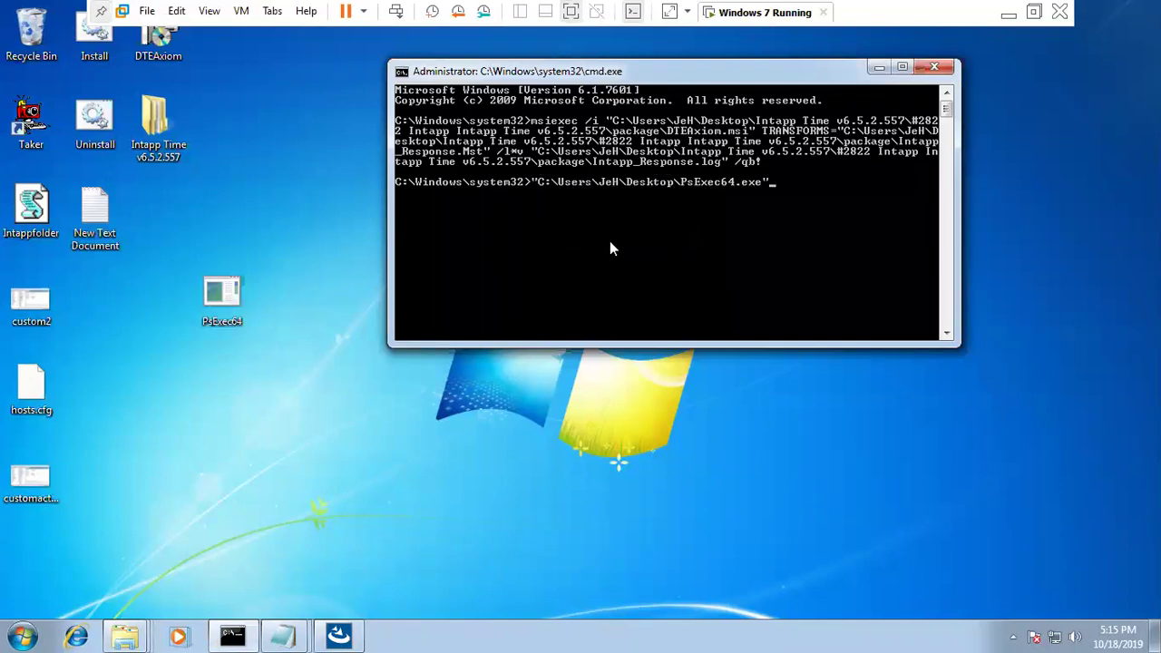
Step: Run PsExec64 with the options -s -i cmd and accept its license agreement
text(-s)
text(-i)
text(cmd)
key(Return)
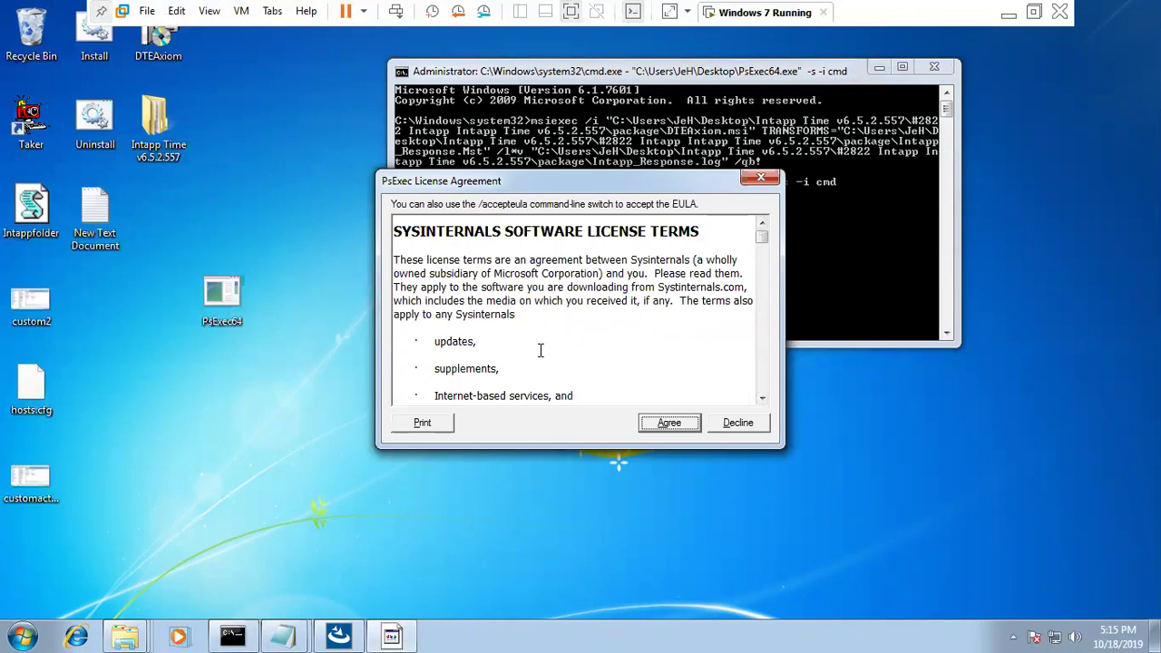
click(669, 424)
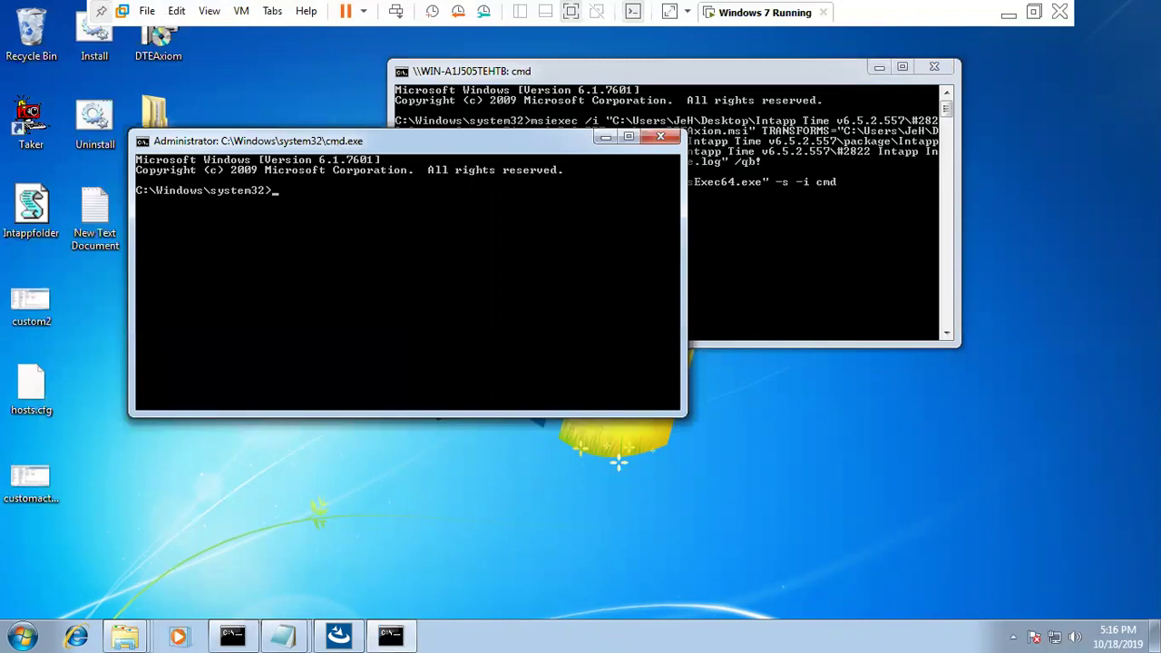
Step: Check which account the new command prompt runs under with whoami
drag(336, 144, 392, 143)
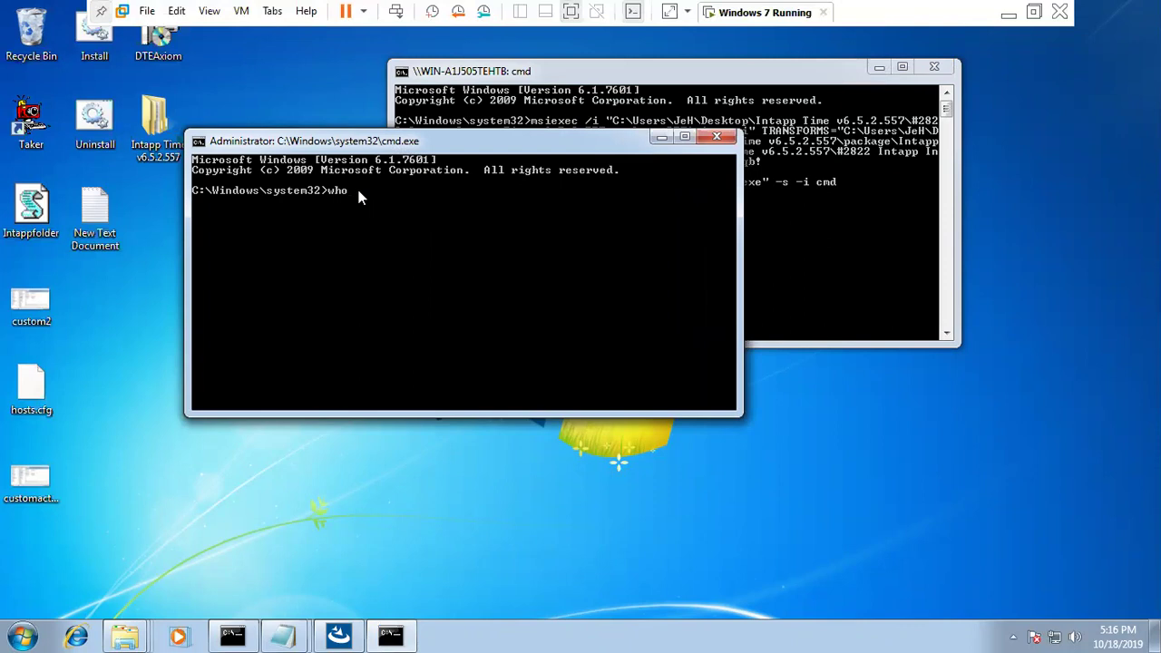
text(whoami)
key(Return)
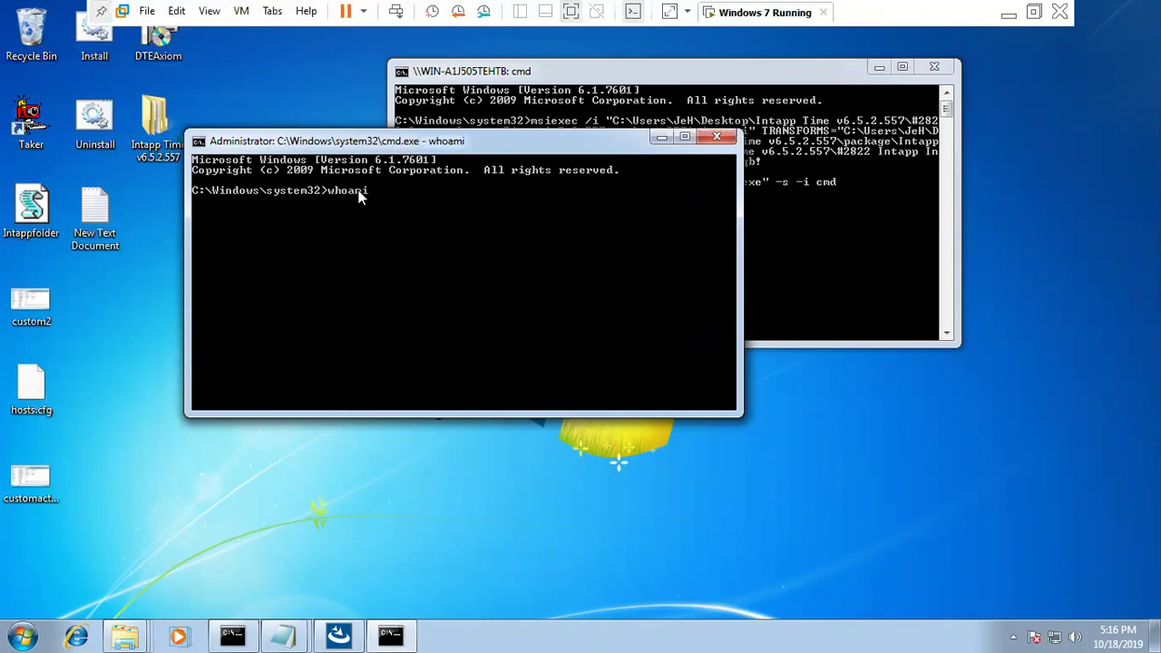
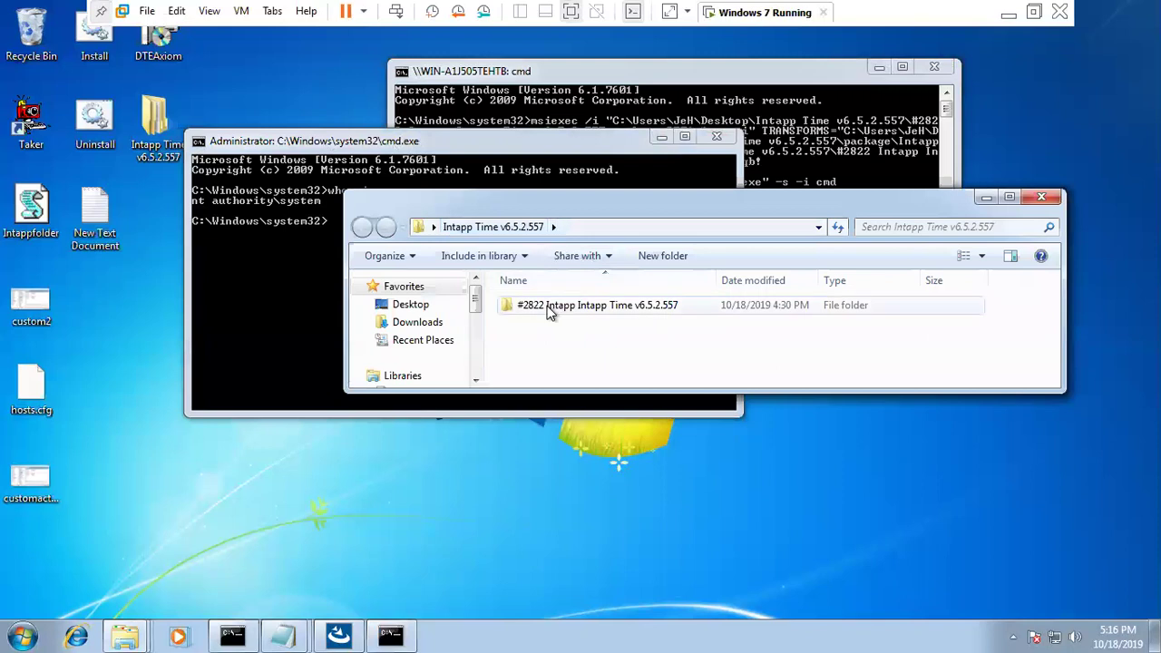
Step: Open the #2822 Intapp Intapp Time v6.5.2.557 folder and show the installed programs with appwiz.cpl
double_click(550, 306)
key(super+r)
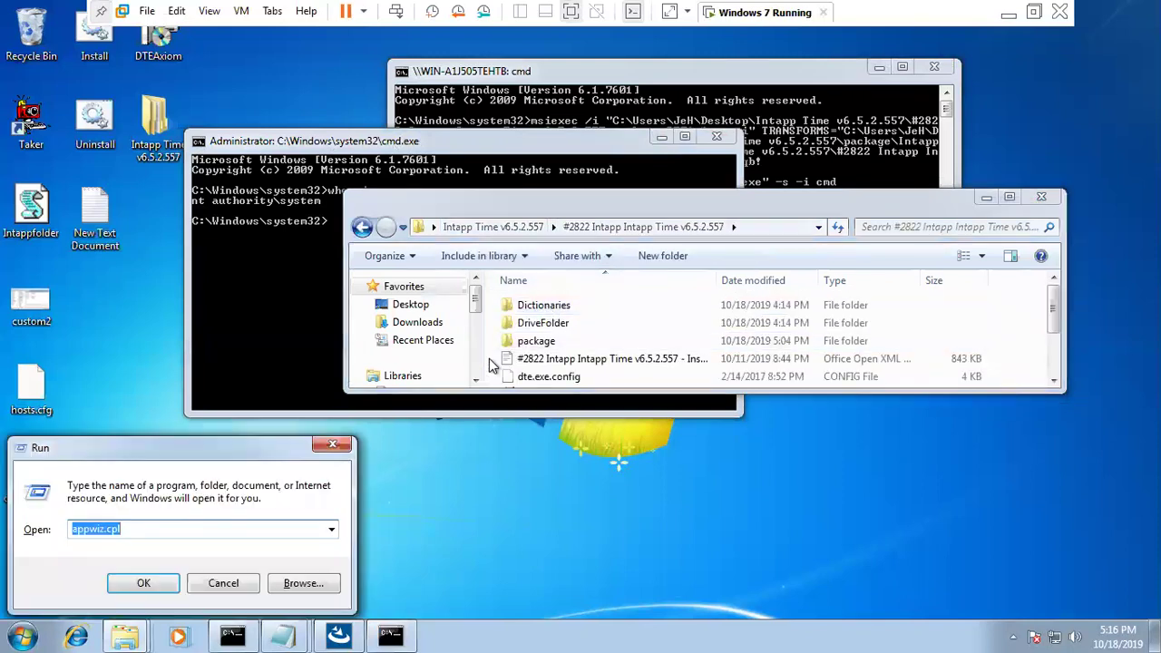
key(Return)
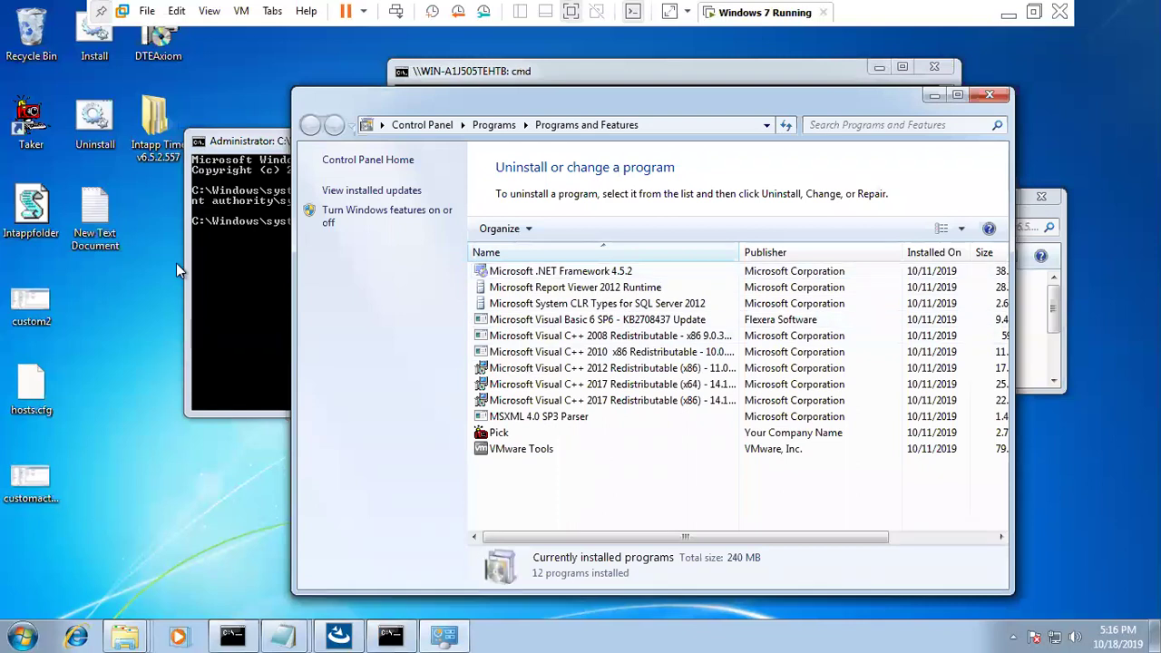
Step: Copy the path of the Install command file in the Intapp Time package folder and run it in the system-account command prompt
double_click(154, 118)
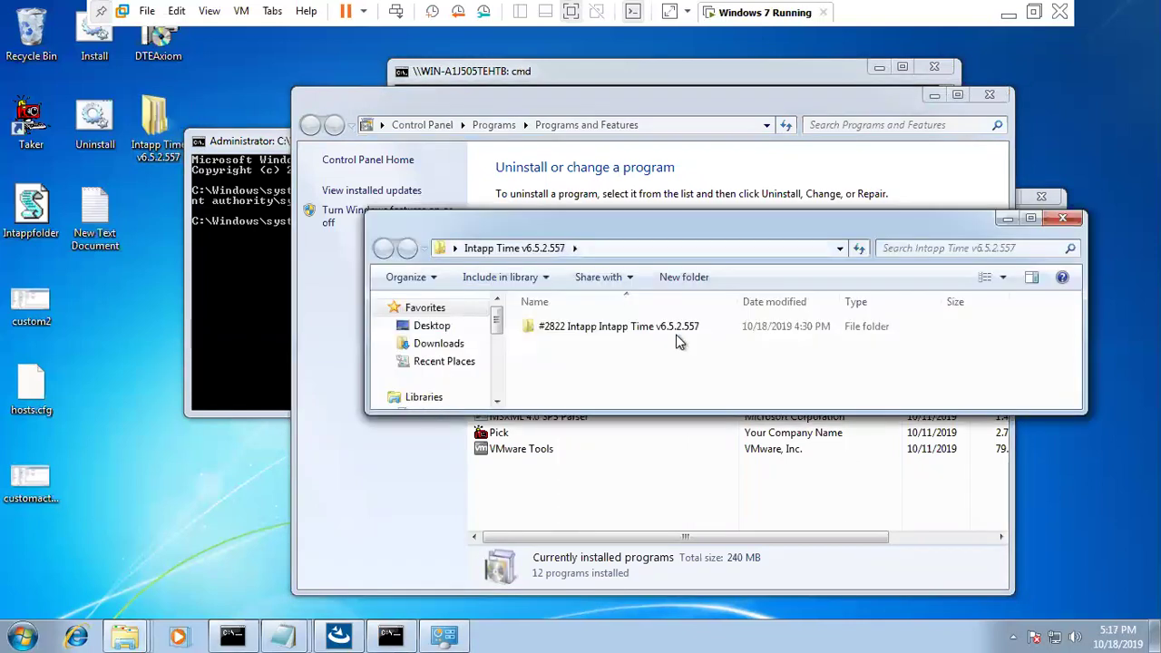
double_click(635, 328)
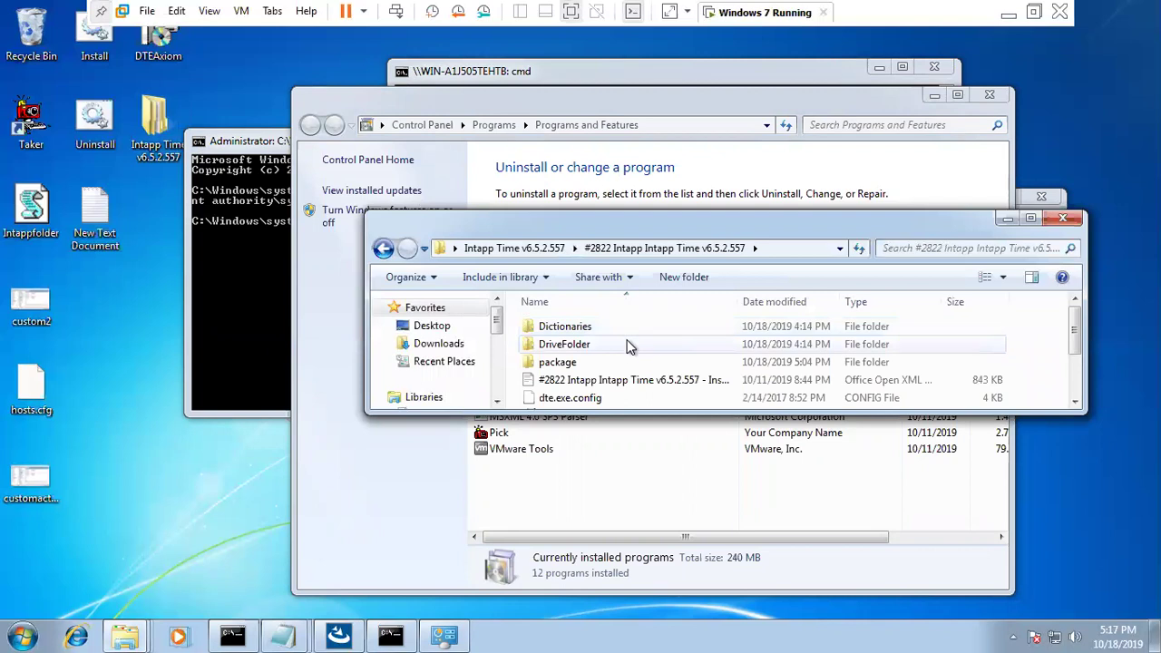
double_click(583, 363)
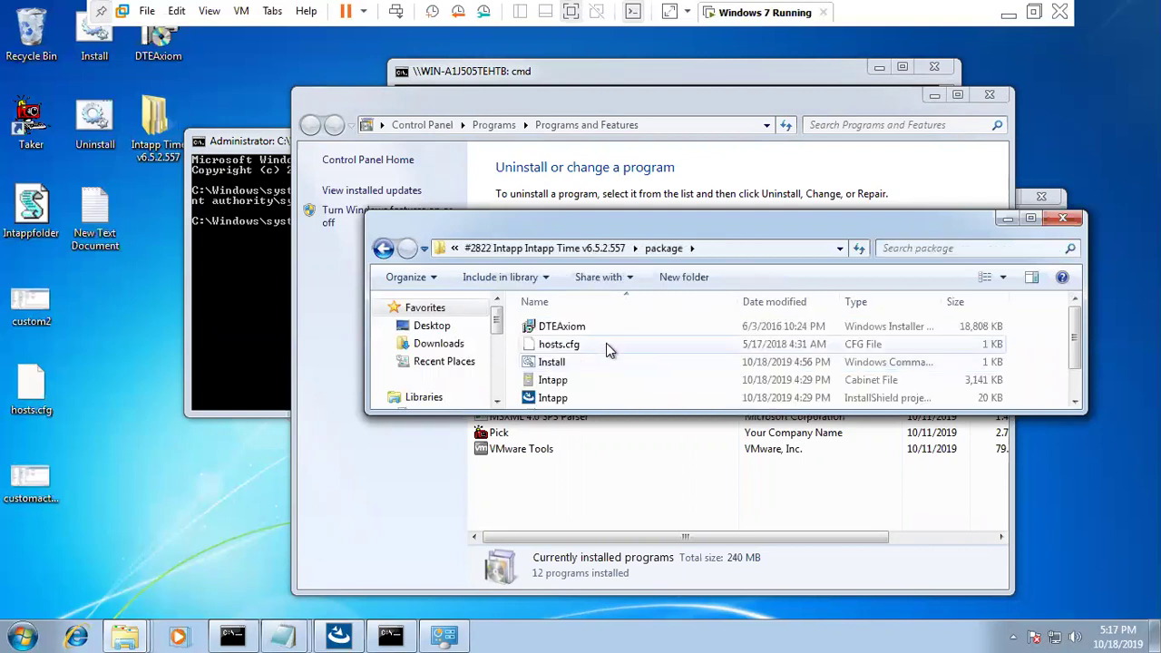
click(570, 367)
right_click(566, 366)
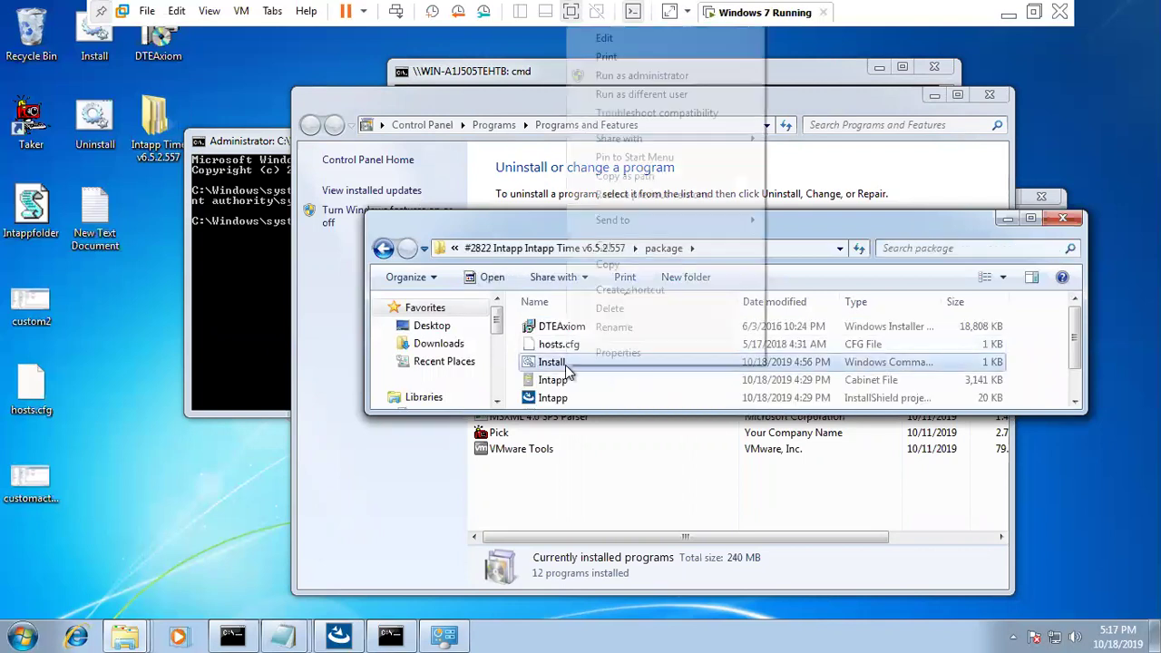
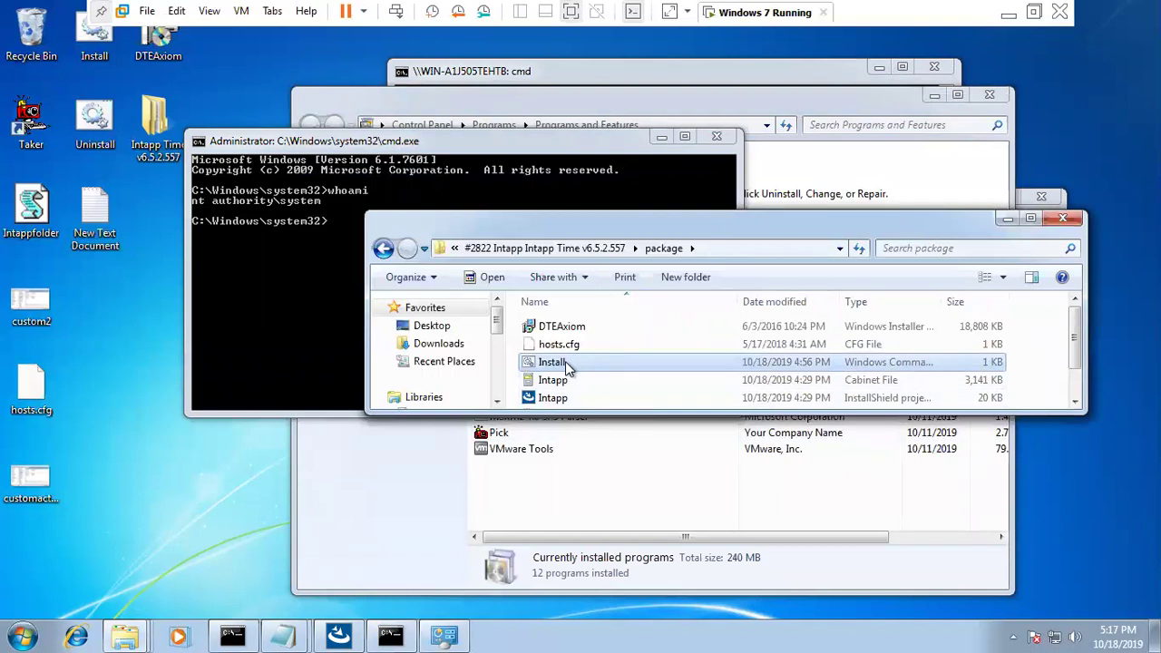
right_click(565, 361)
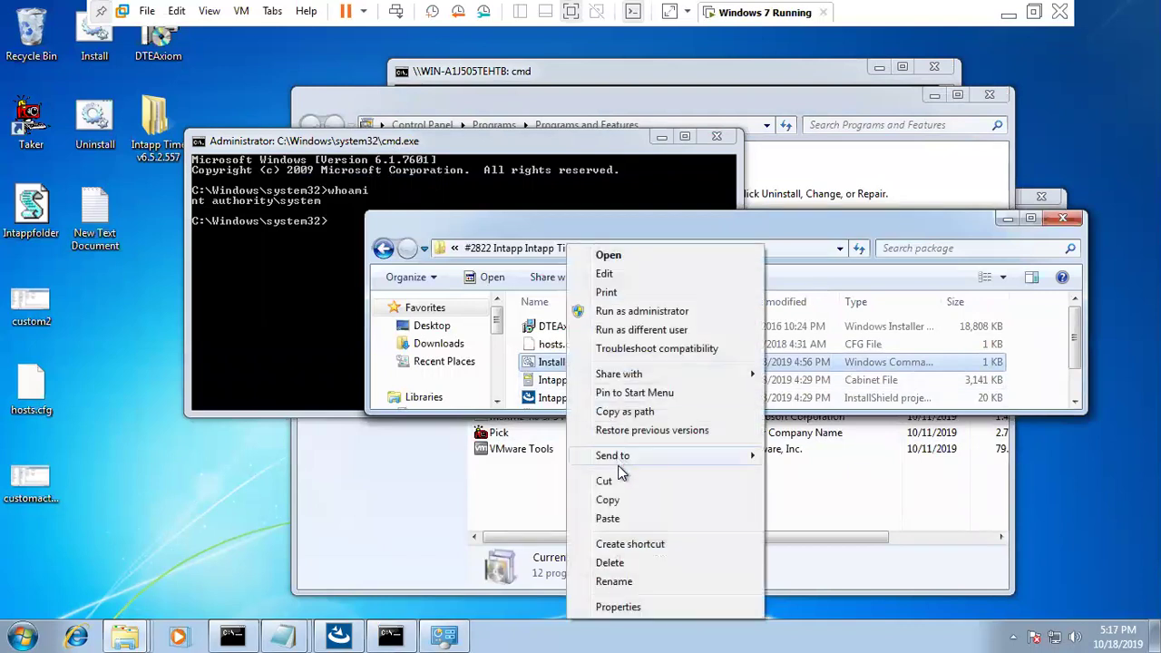
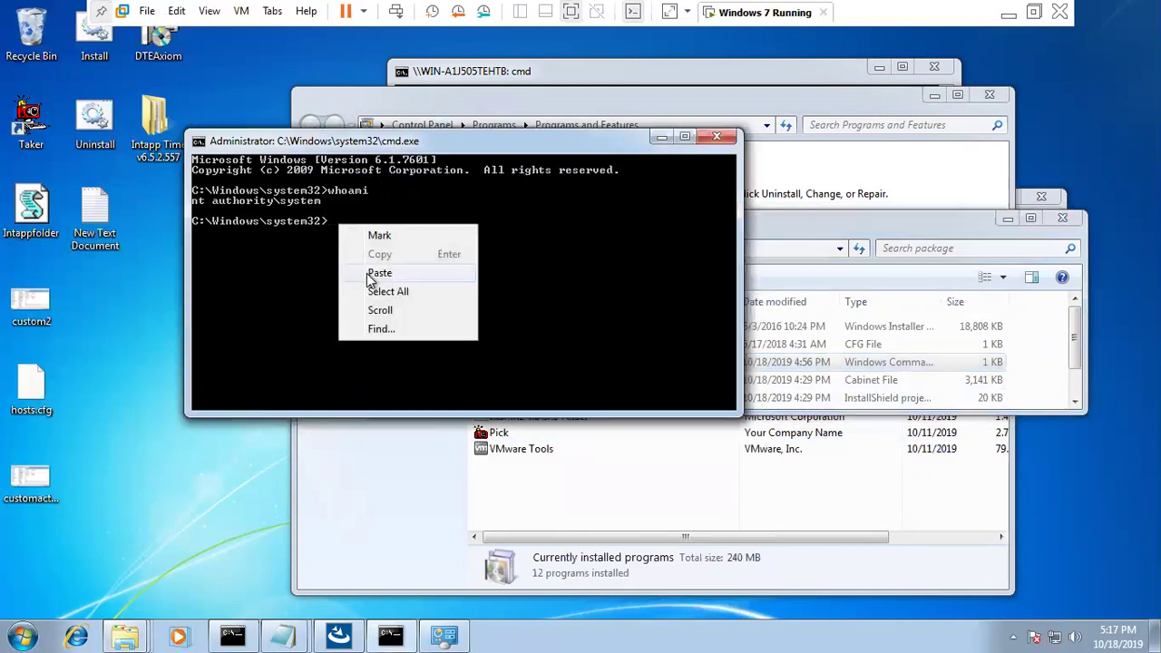
click(378, 273)
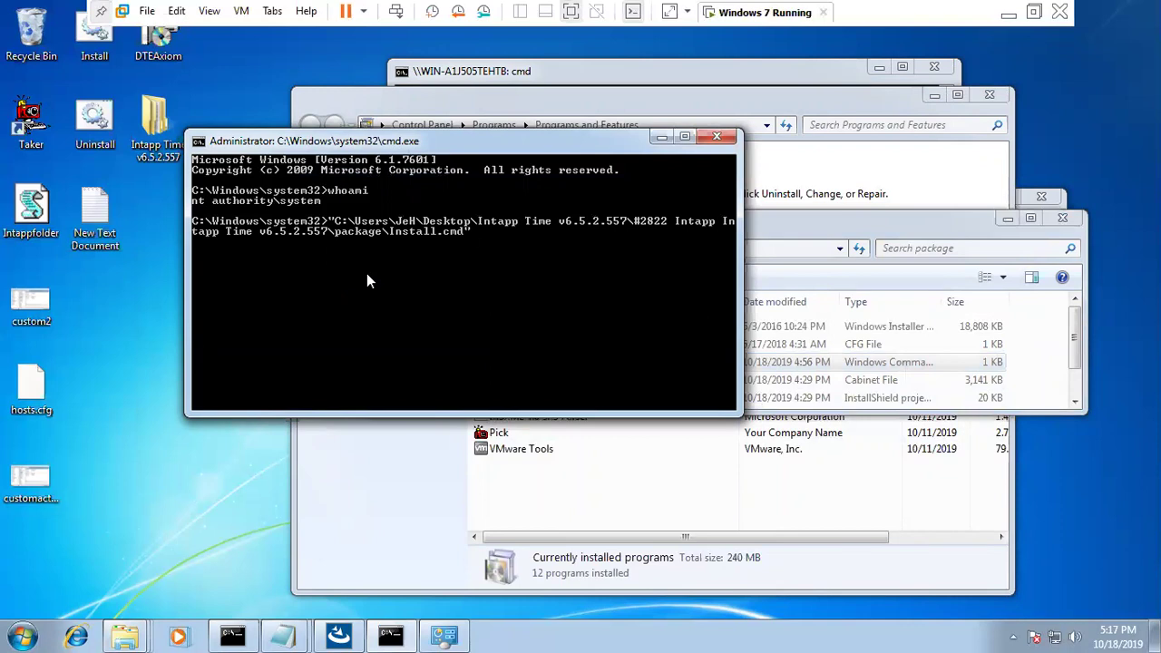
key(Return)
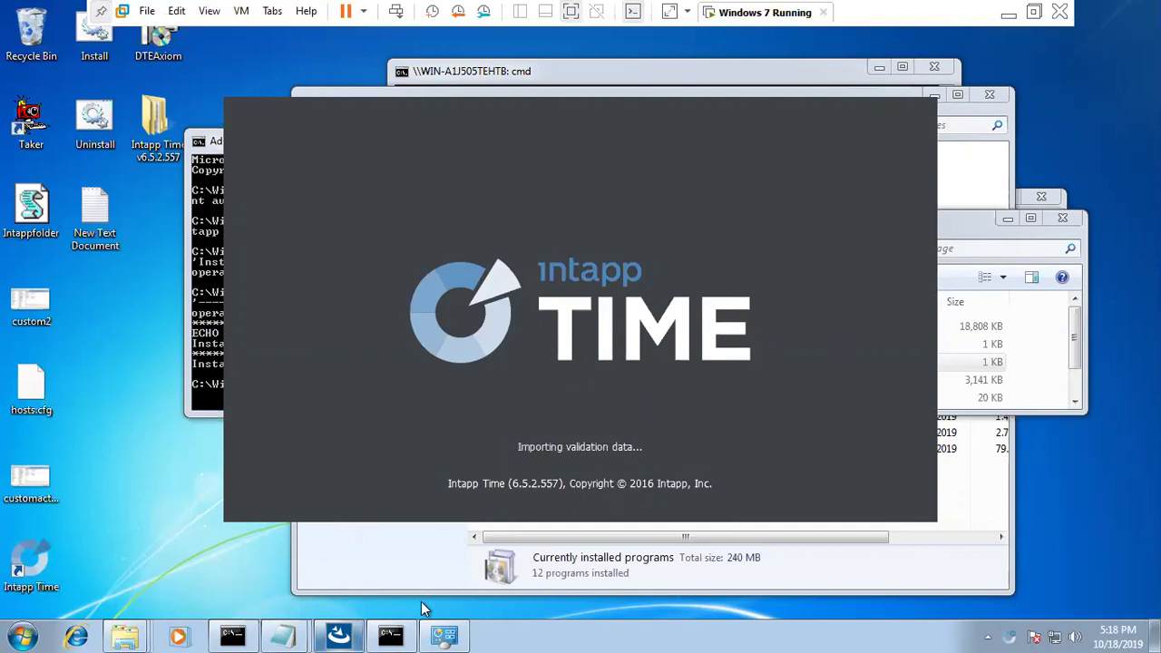
Step: Open Task Manager beside the system-account command prompt and dismiss the Intapp Time warning
click(205, 407)
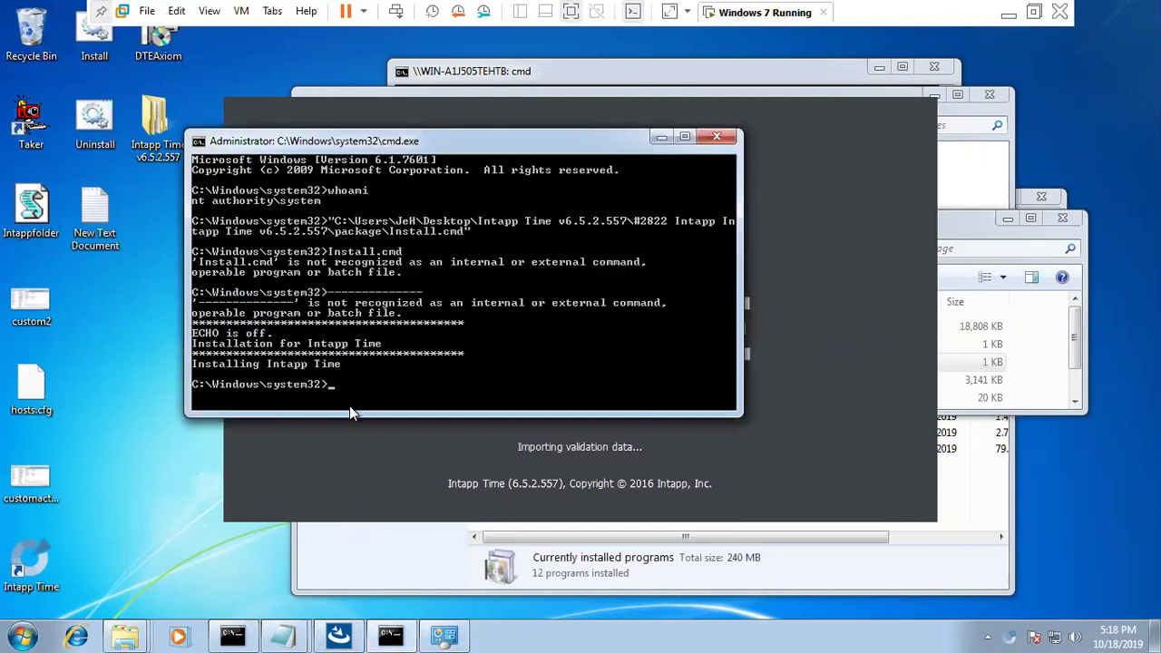
key(ctrl+shift+Escape)
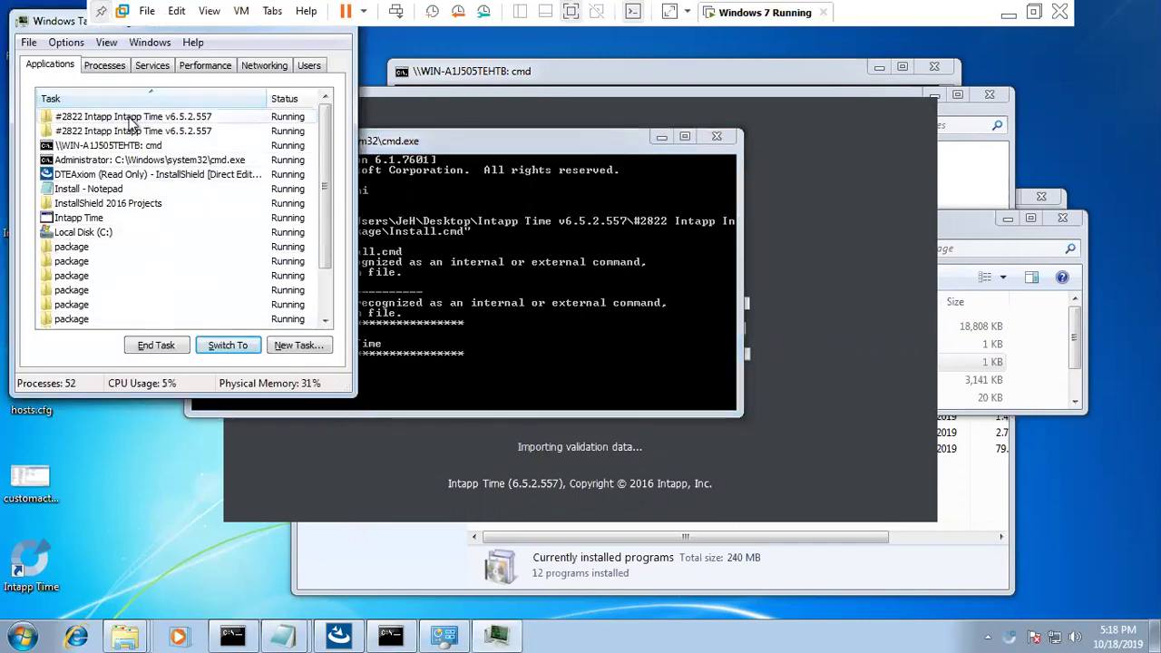
click(121, 162)
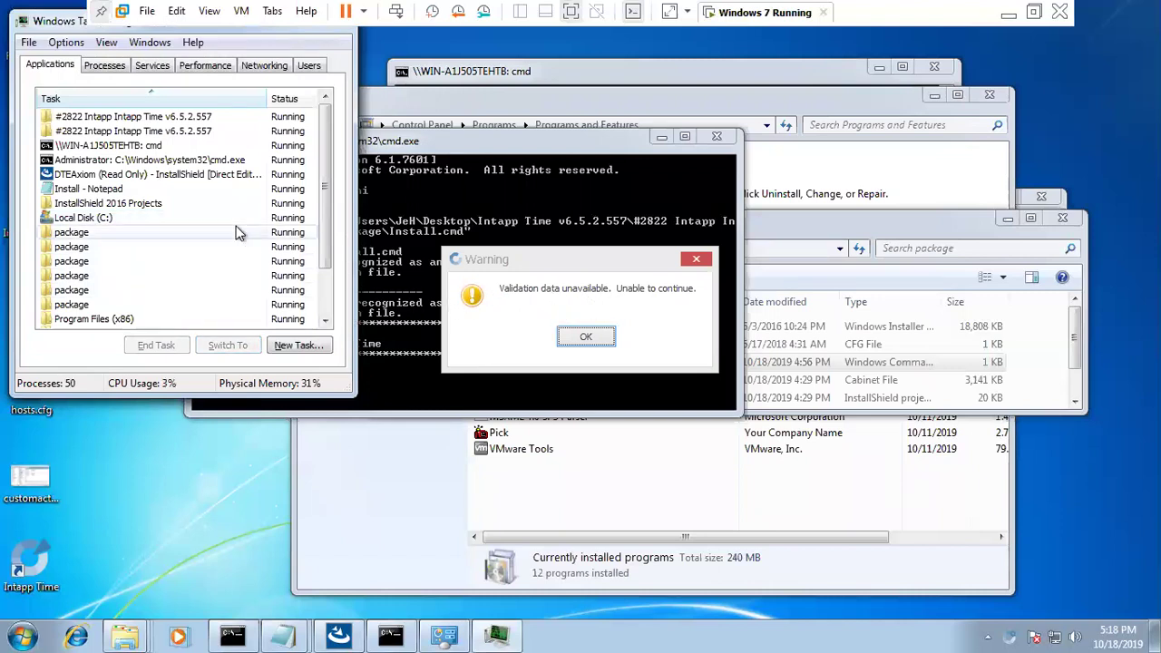
click(586, 337)
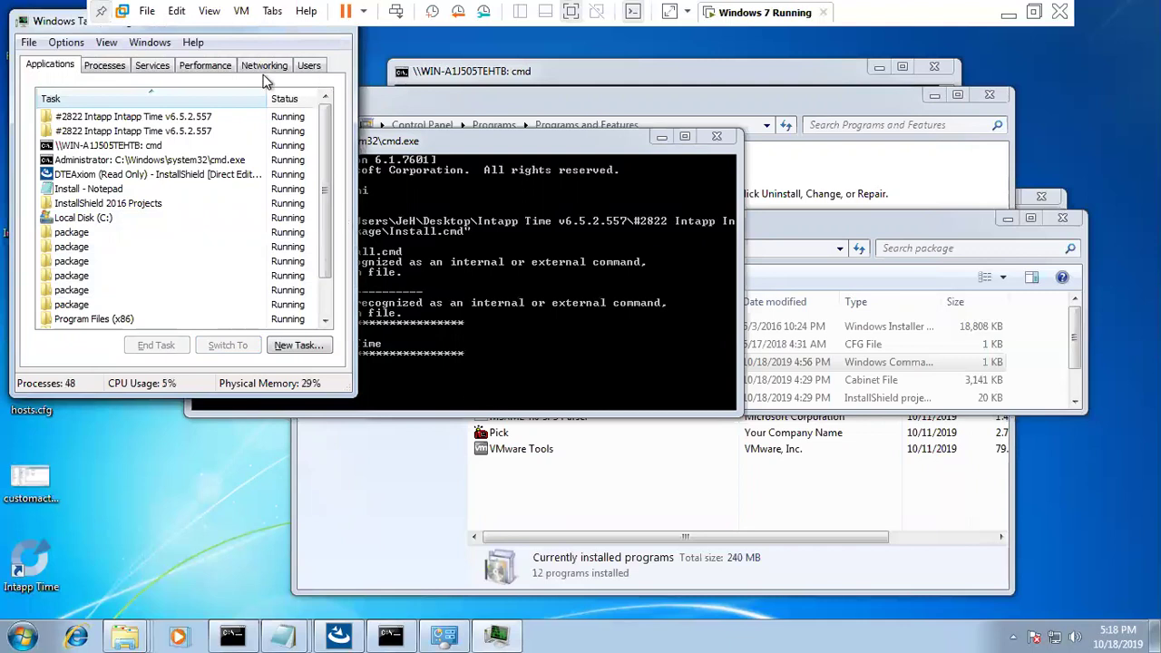
Step: Enlarge Task Manager, move the system-account command prompt over it, clear its stray input and bring the PsExec window forward
drag(61, 23, 2, 124)
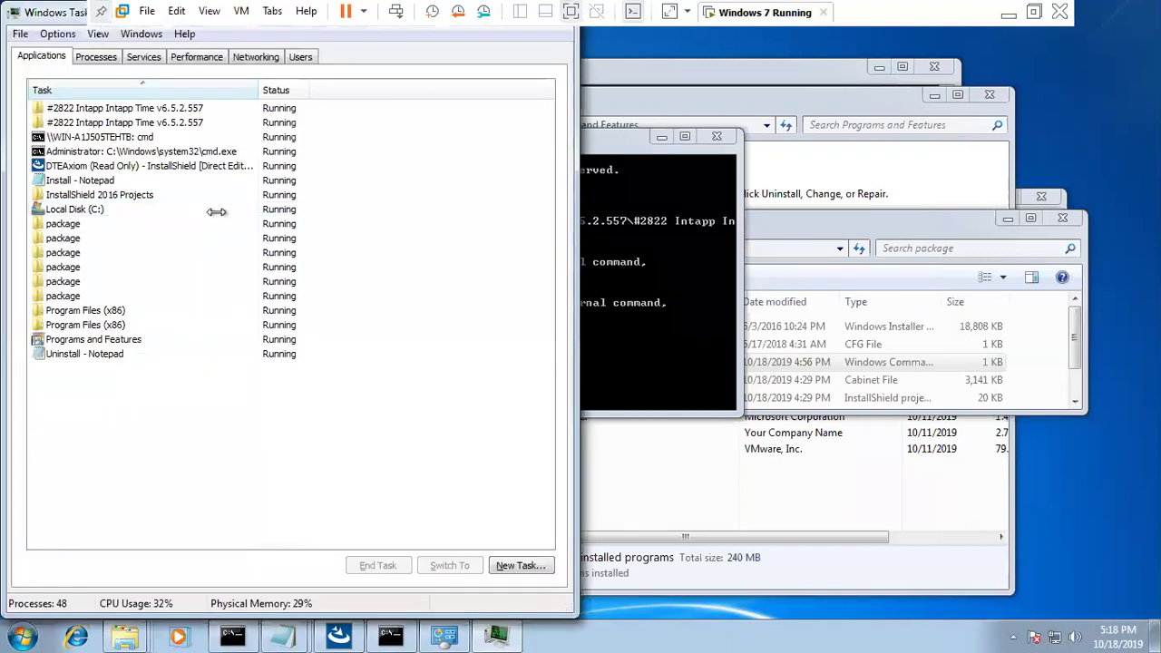
click(688, 381)
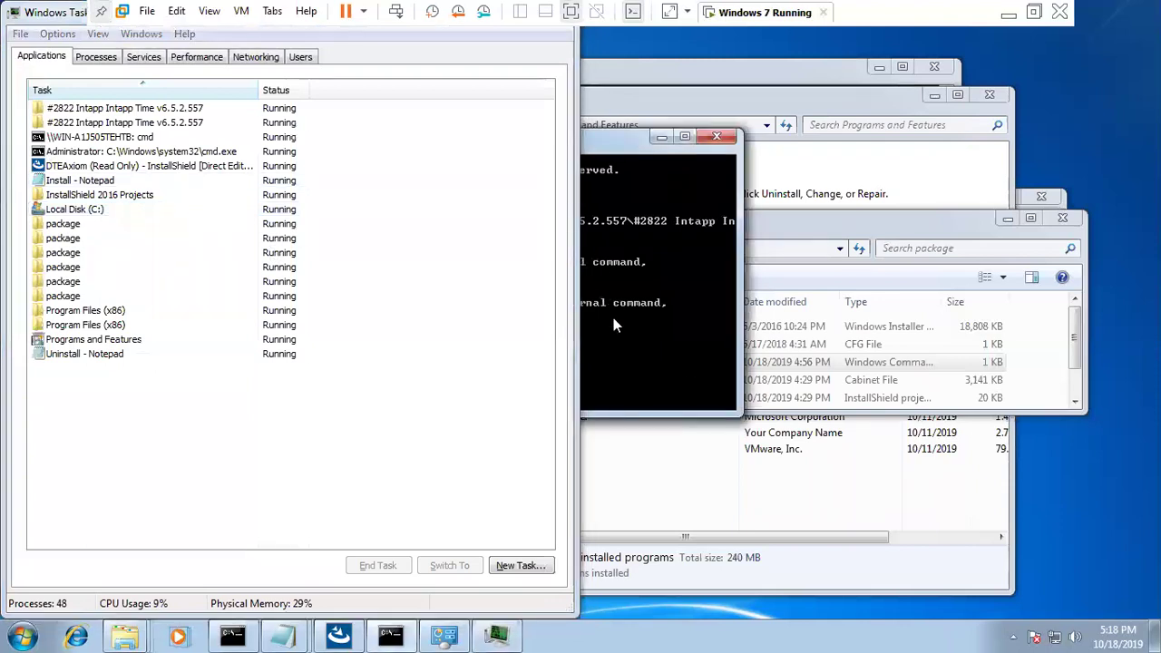
double_click(679, 133)
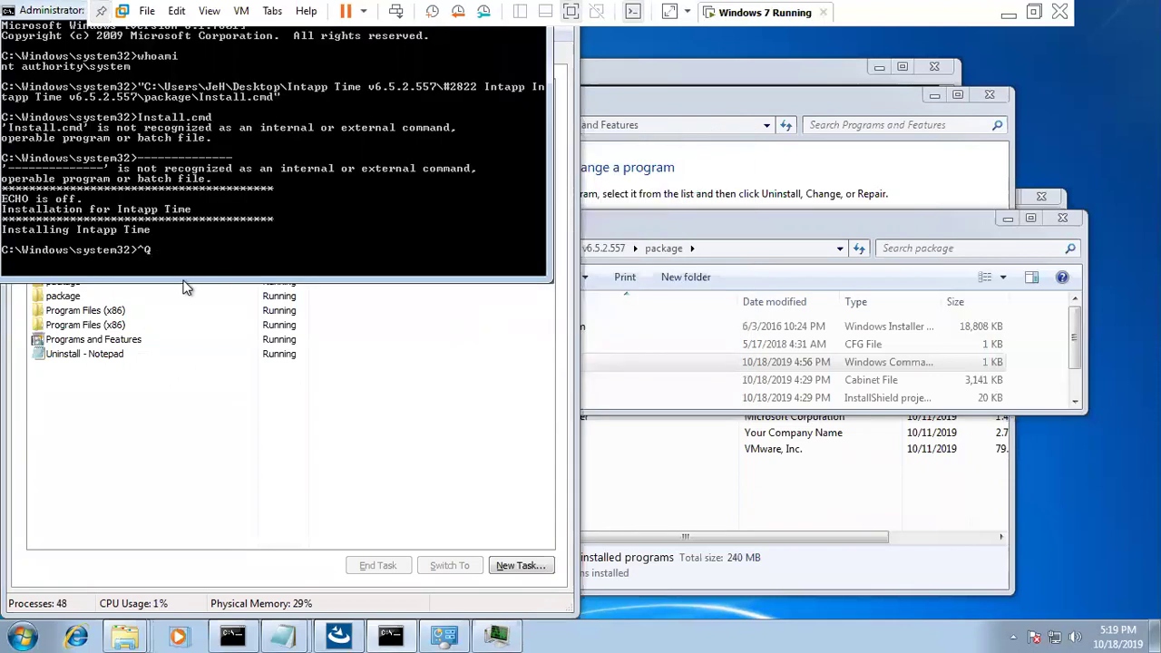
key(BackSpace)
click(729, 80)
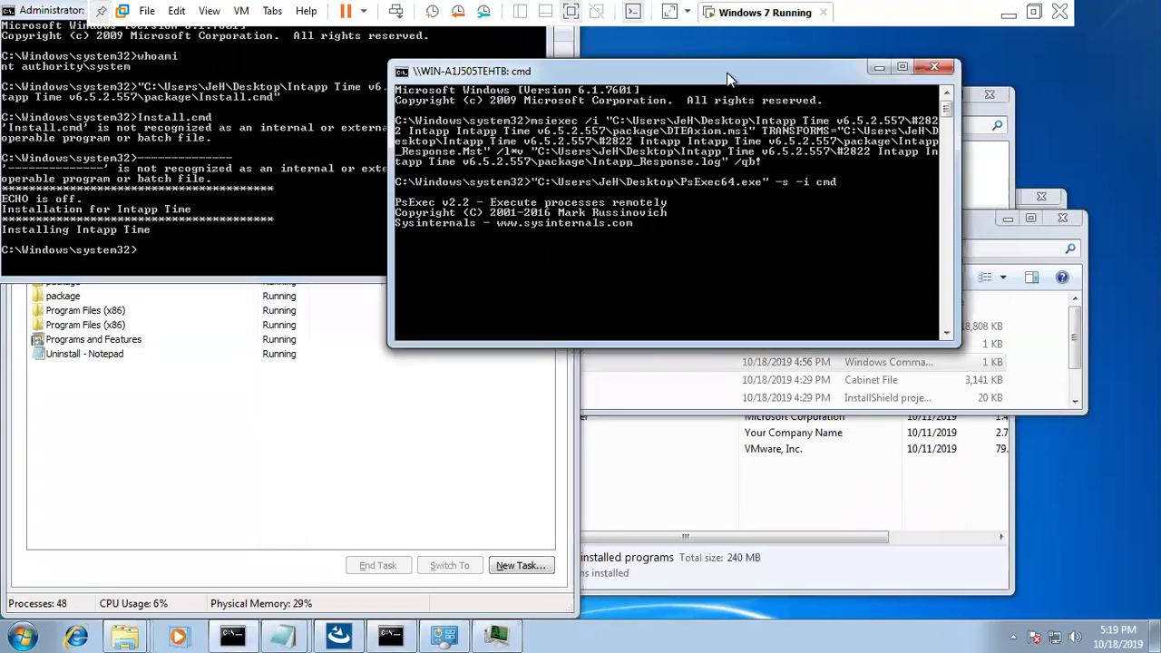
Step: Try to run unstall.cmd from the package folder by editing the earlier Install.cmd command in the system-account prompt
click(167, 245)
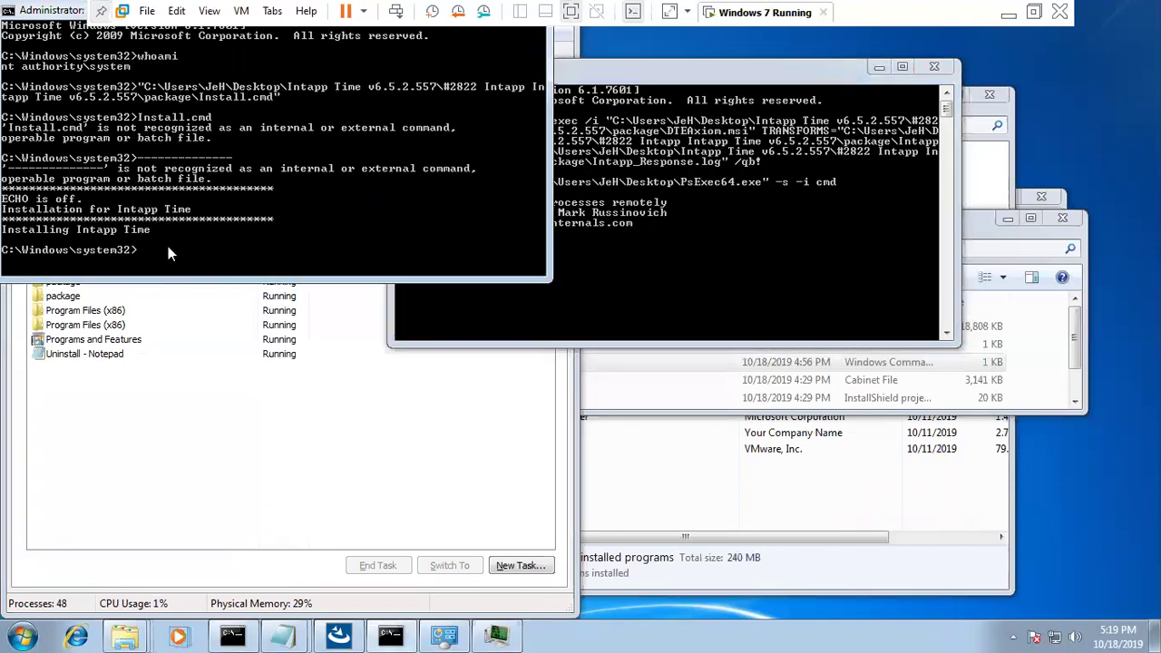
key(Up)
key(Up)
key(Down)
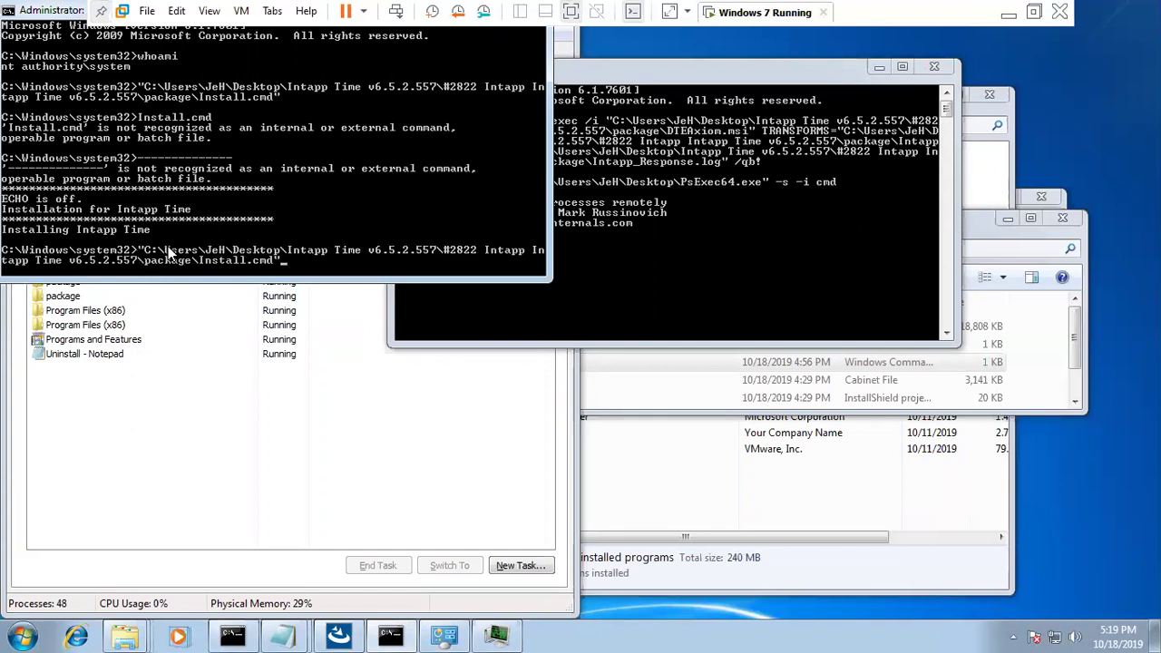
key(Left)
key(Left)
key(Left)
key(Left)
key(Left)
key(Left)
key(Left)
key(Left)
key(Left)
key(Delete)
text(u)
key(Return)
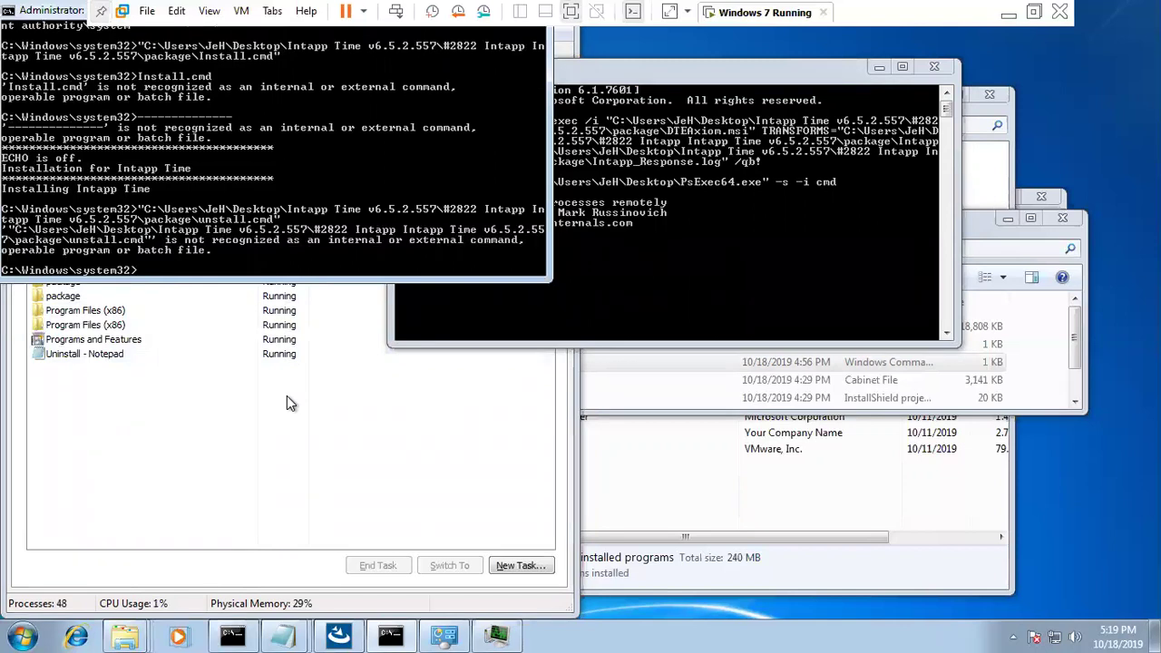
Step: Try to run the package folder's uninstall.cmd by correcting the file name in the previous command
key(Up)
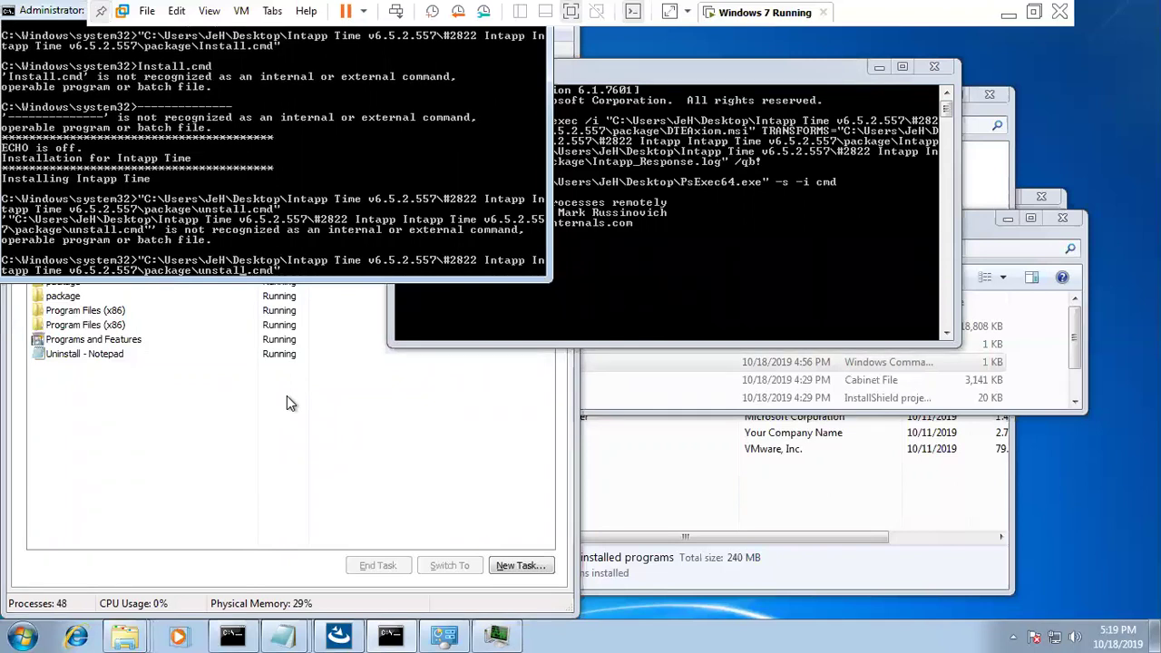
key(Left)
key(Left)
key(Left)
key(Left)
text(i)
key(BackSpace)
drag(52, 11, 66, 89)
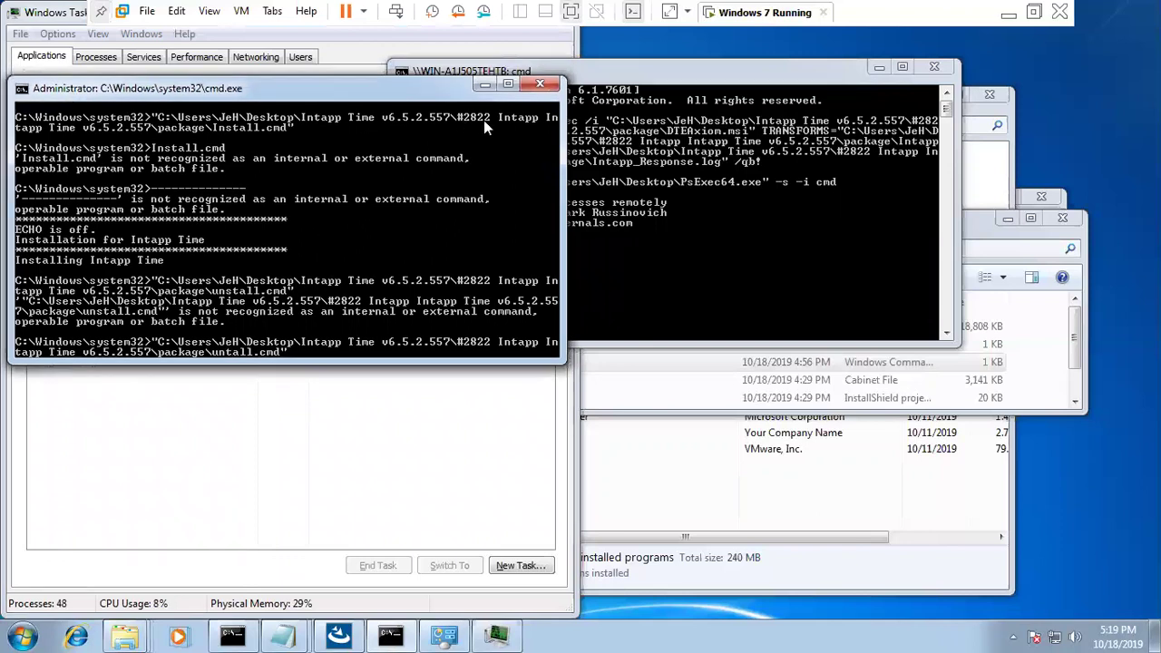
drag(505, 88, 491, 10)
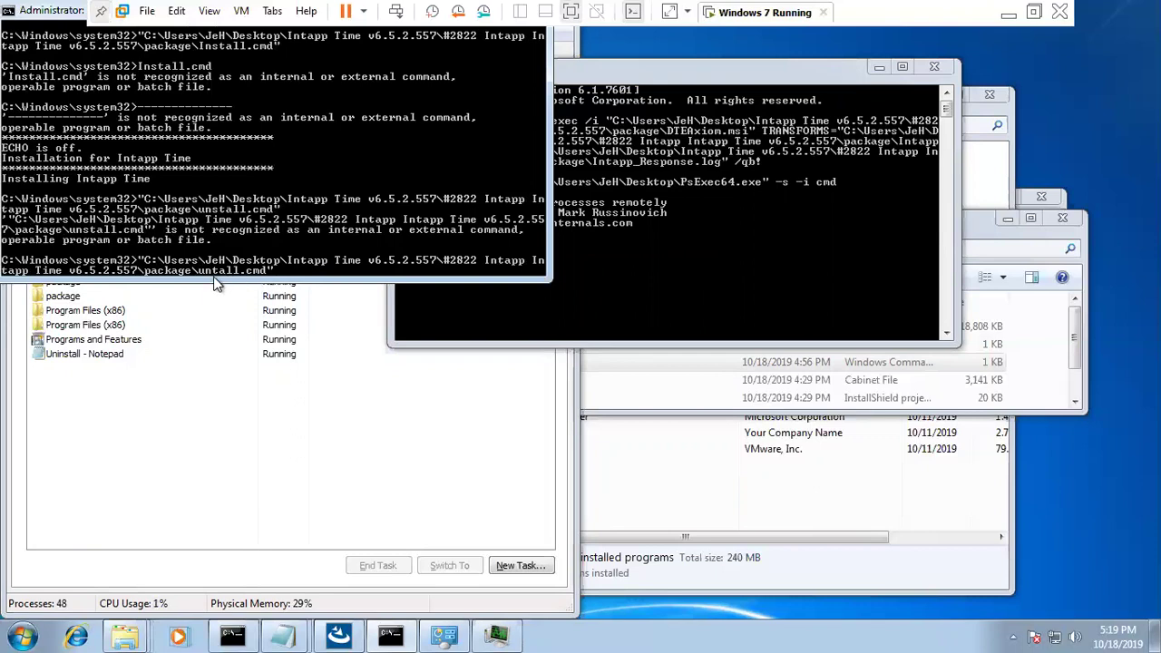
key(BackSpace)
text(insta)
key(BackSpace)
key(BackSpace)
key(BackSpace)
key(BackSpace)
key(BackSpace)
text(un)
key(BackSpace)
text(nat)
key(BackSpace)
key(BackSpace)
text(stall.cmd)
key(Return)
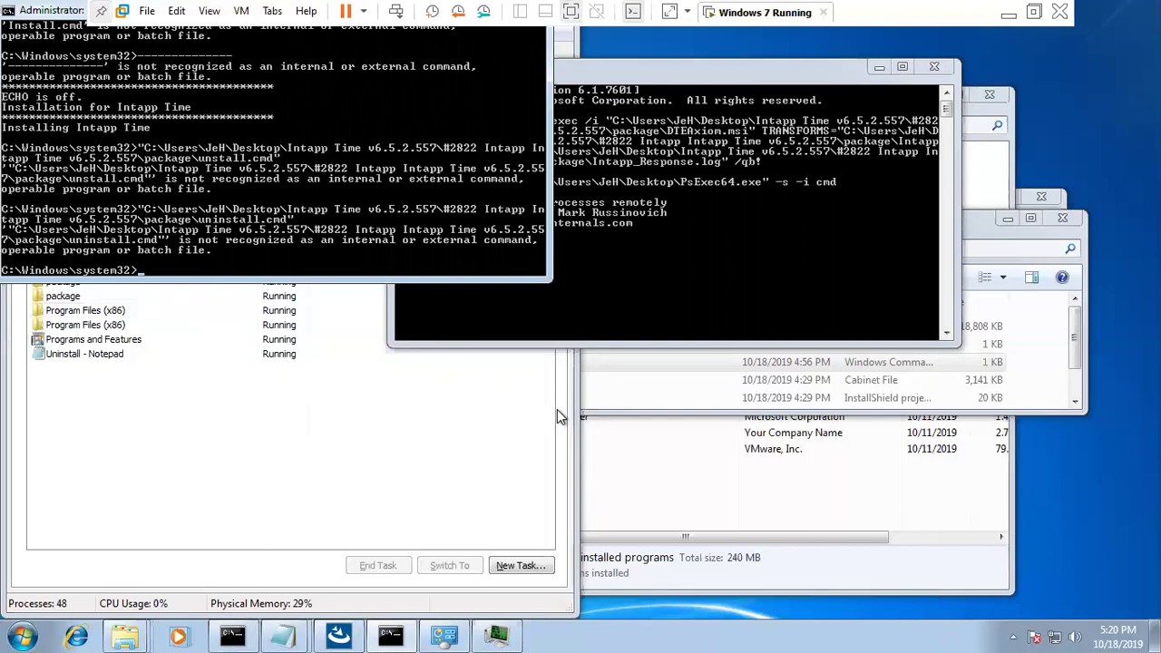
Step: Show the desktop and open the package folder inside #2822 Intapp Intapp Time v6.5.2.557, moving its window clear of the desktop icons
click(664, 451)
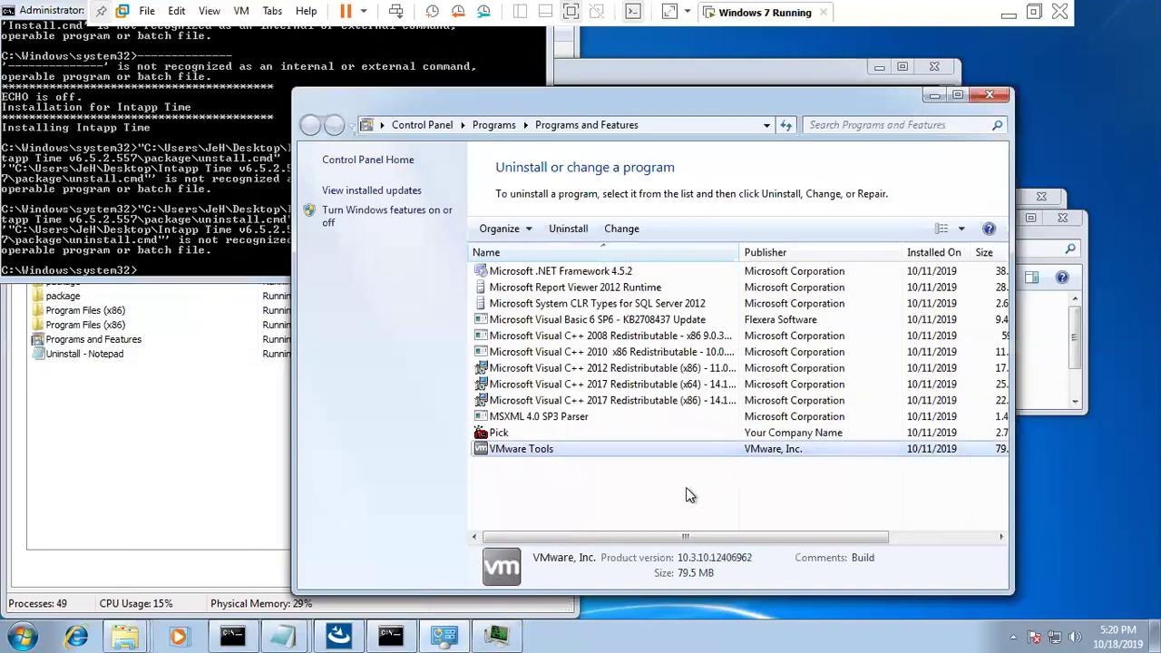
click(661, 80)
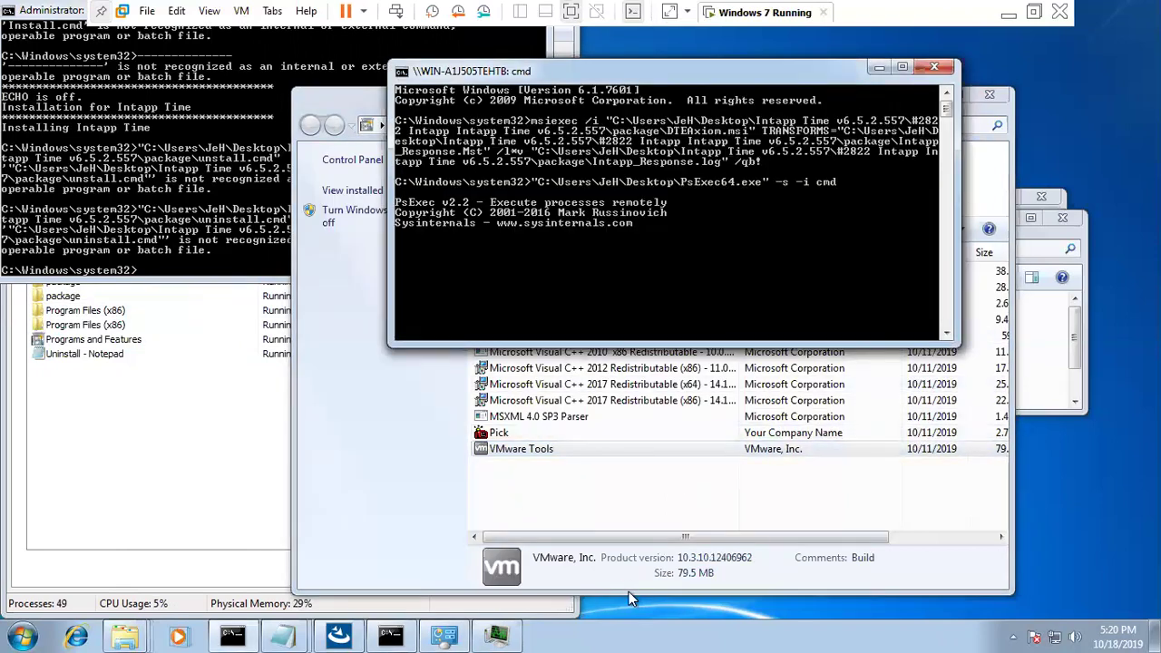
key(super+d)
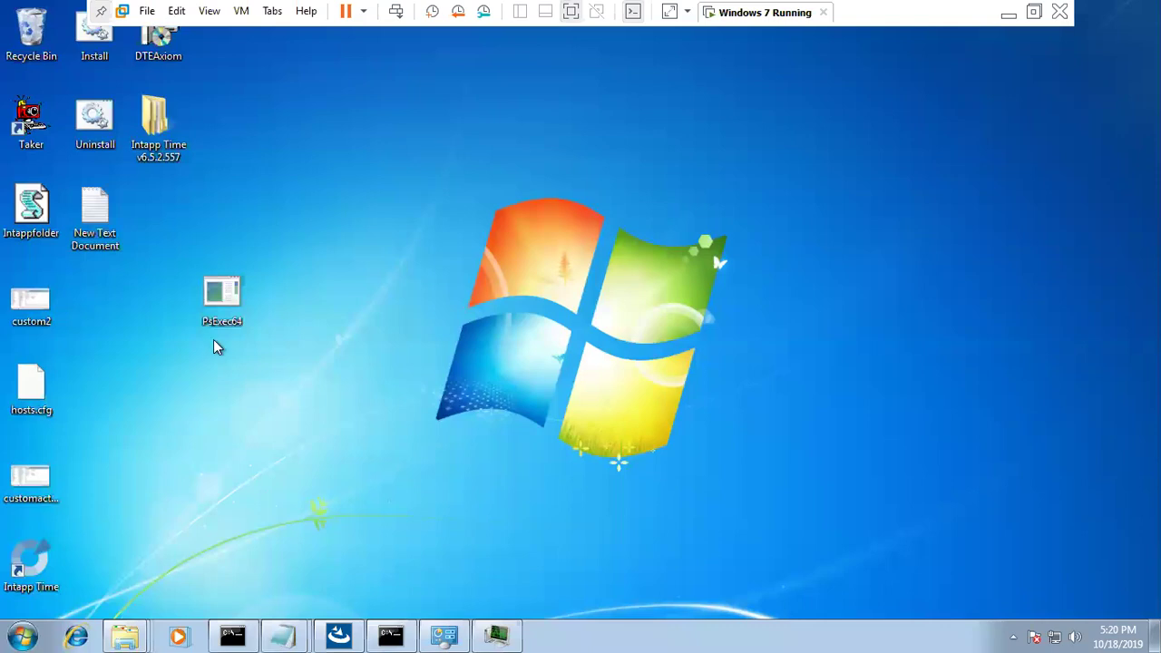
double_click(156, 144)
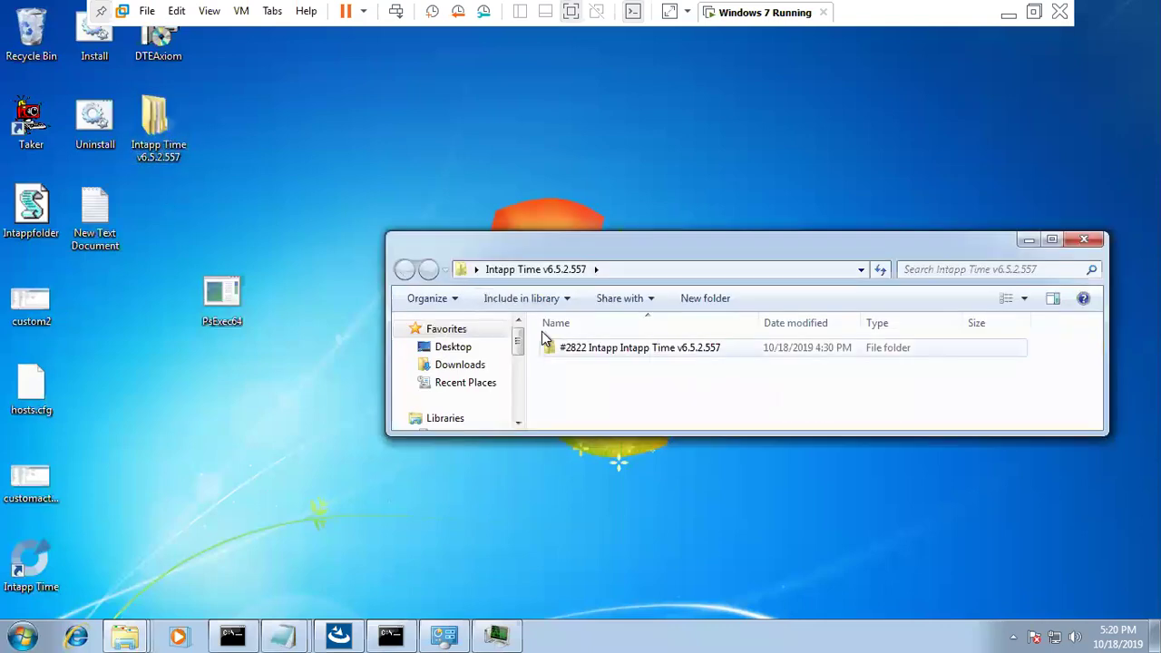
double_click(563, 351)
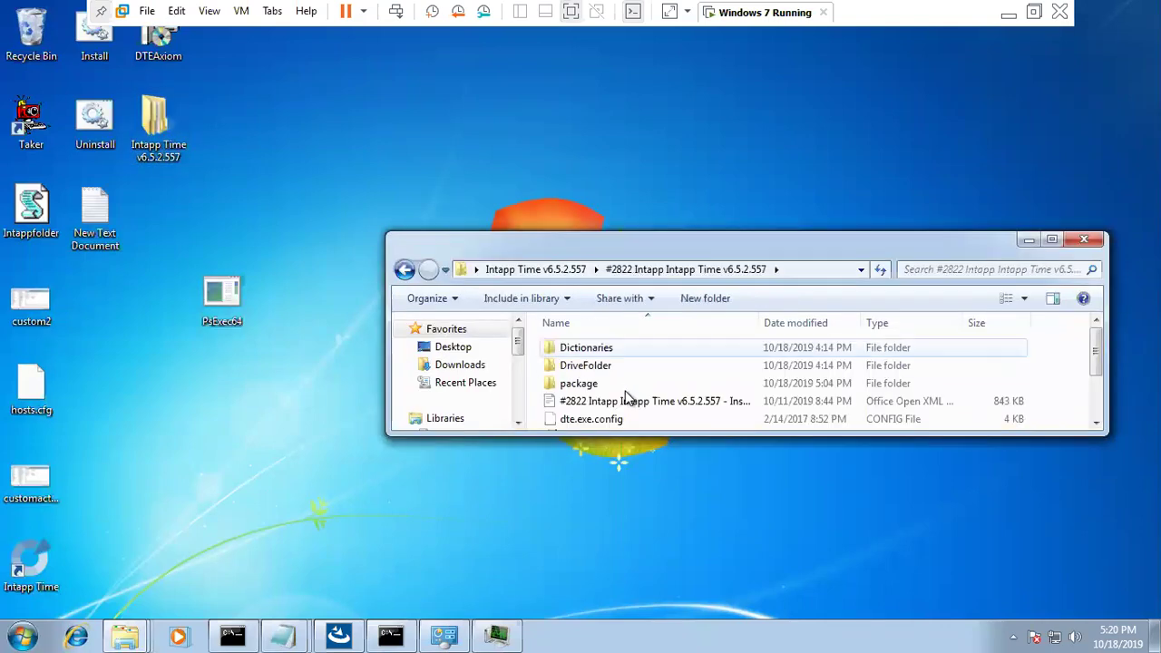
double_click(581, 384)
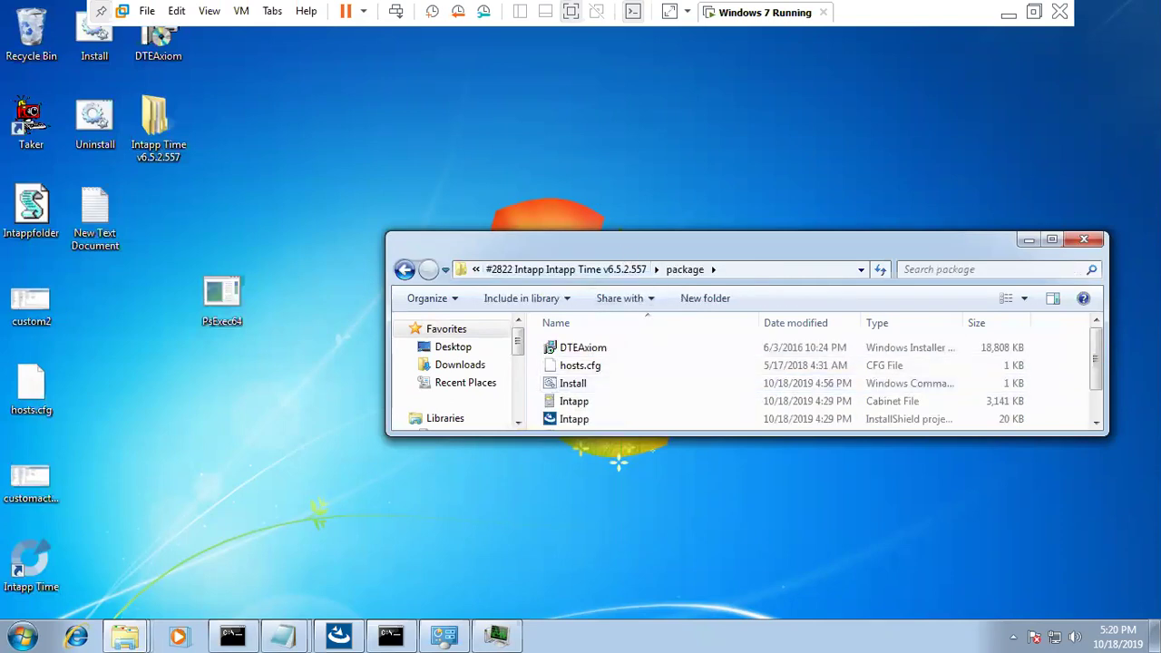
drag(625, 252, 584, 164)
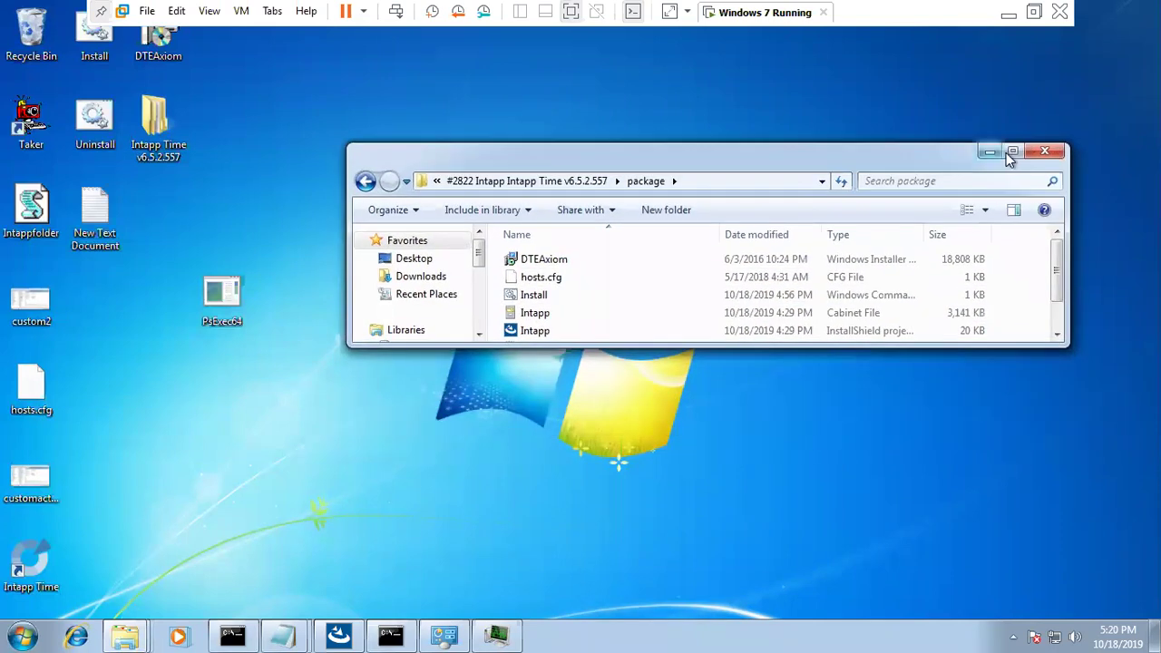
Step: Copy the Uninstall script from the desktop into the Intapp Time package folder
right_click(91, 121)
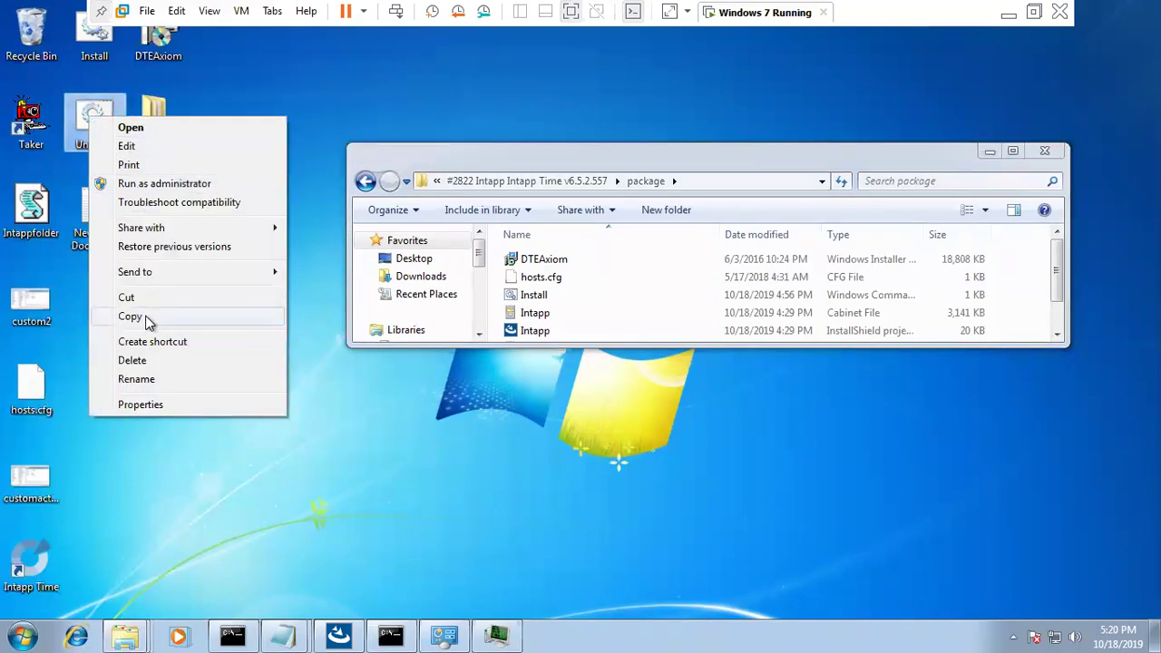
click(145, 322)
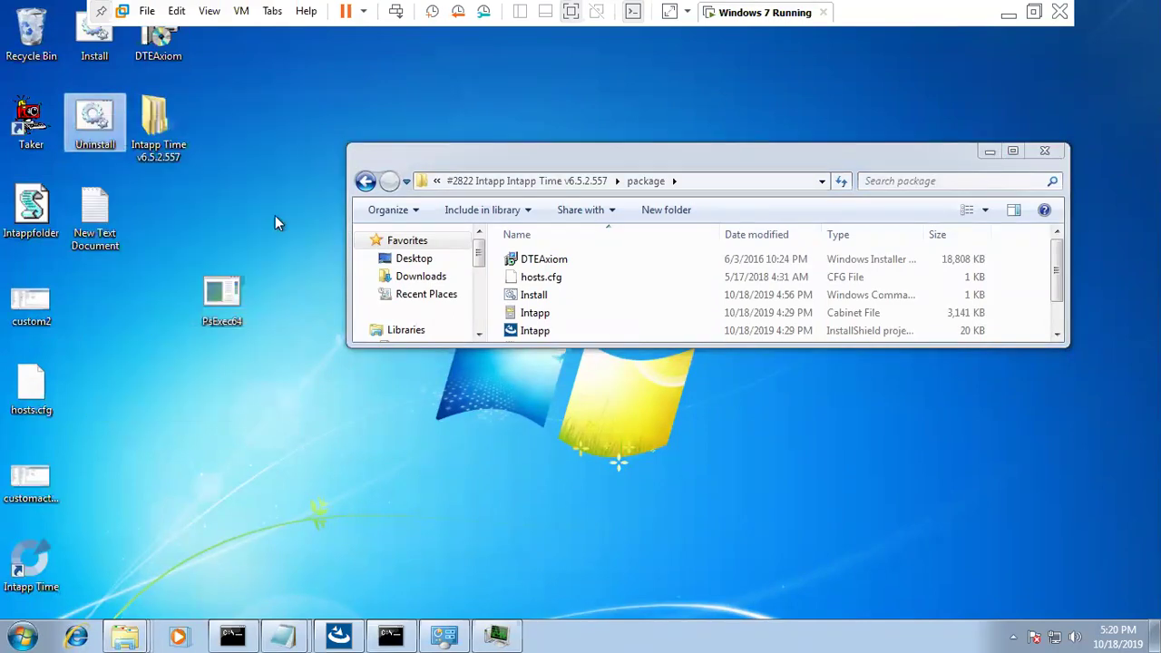
key(ctrl+v)
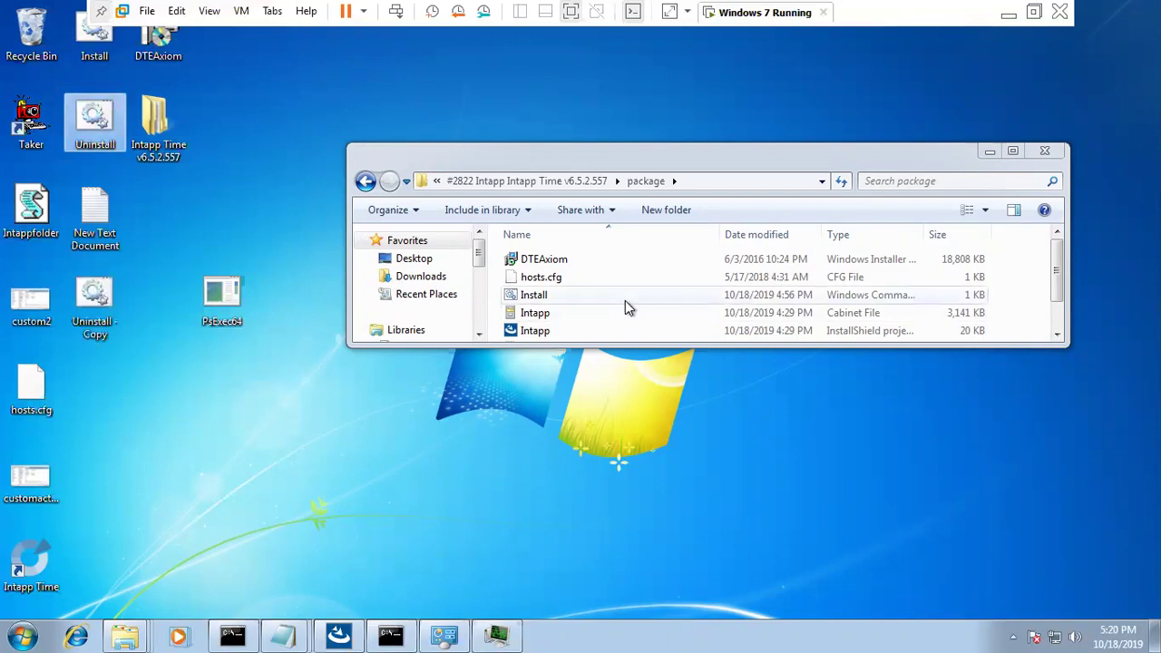
click(1012, 151)
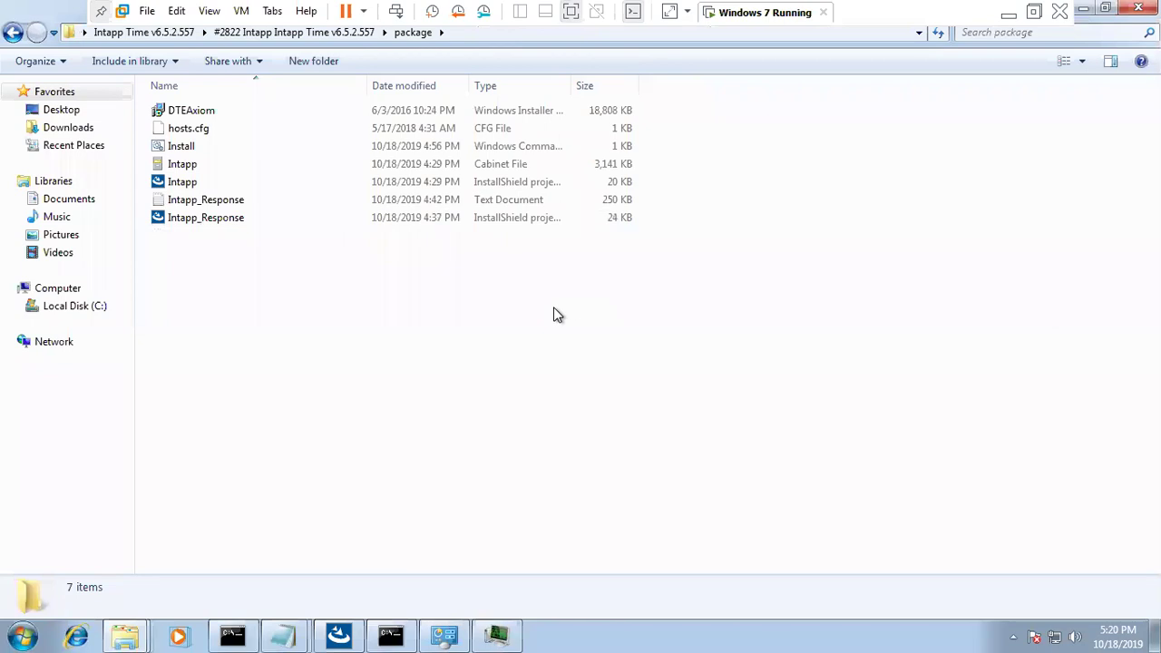
key(ctrl+v)
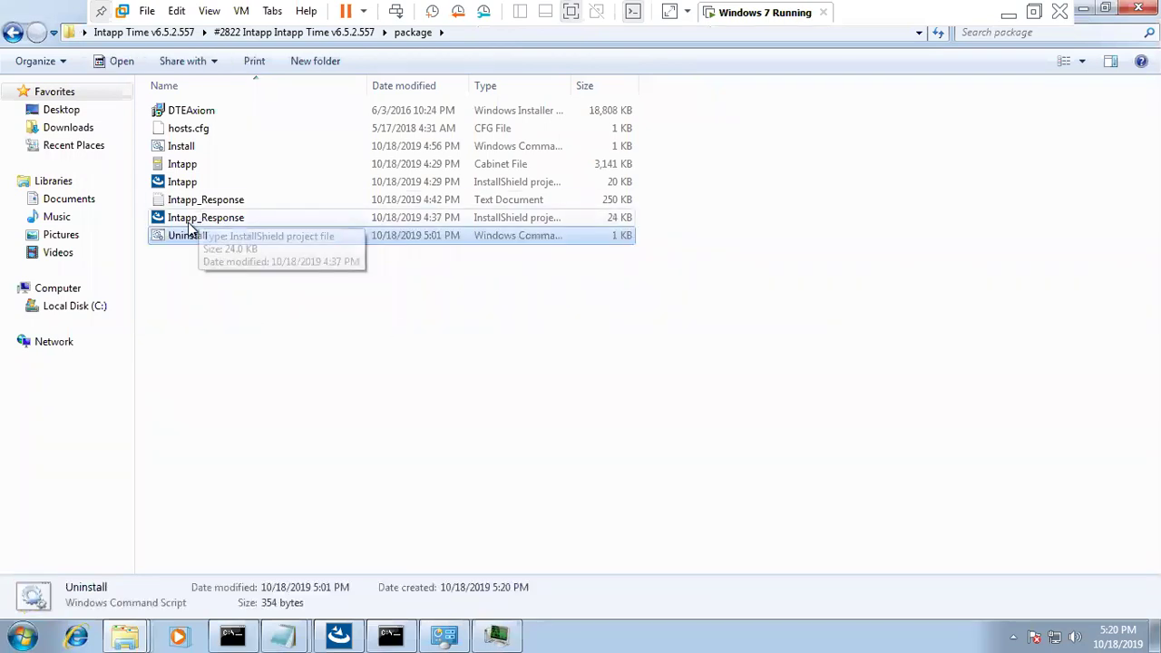
Step: Copy the path of the package folder's Uninstall script and run Uninstall.cmd from it in the system-account command prompt
right_click(173, 238)
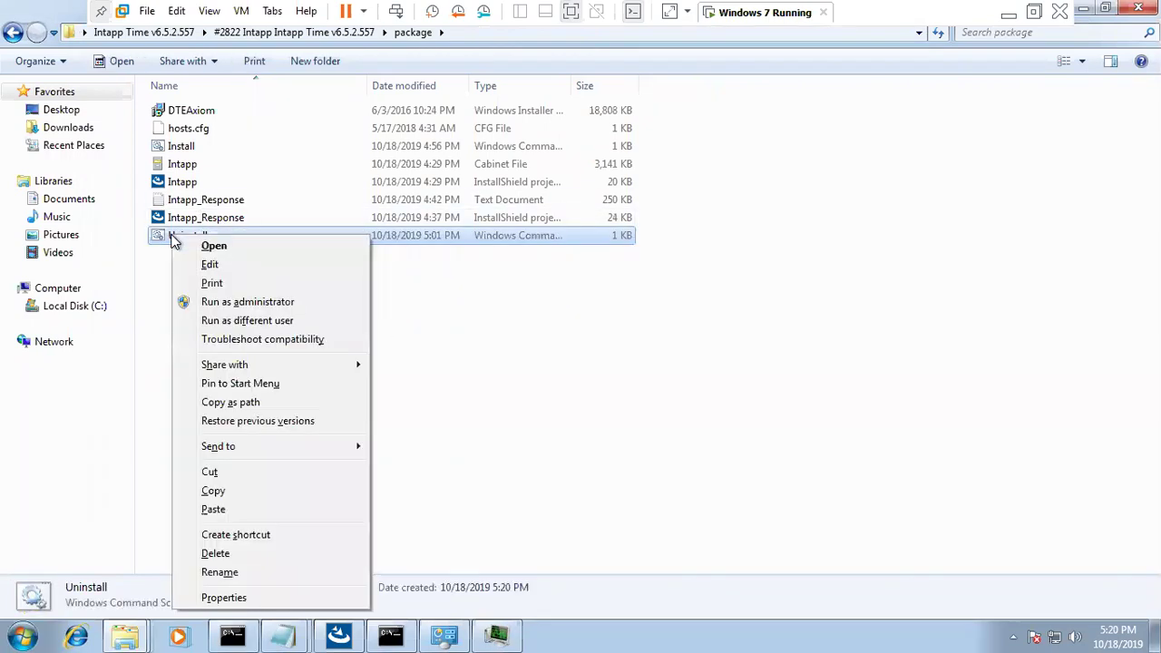
click(243, 411)
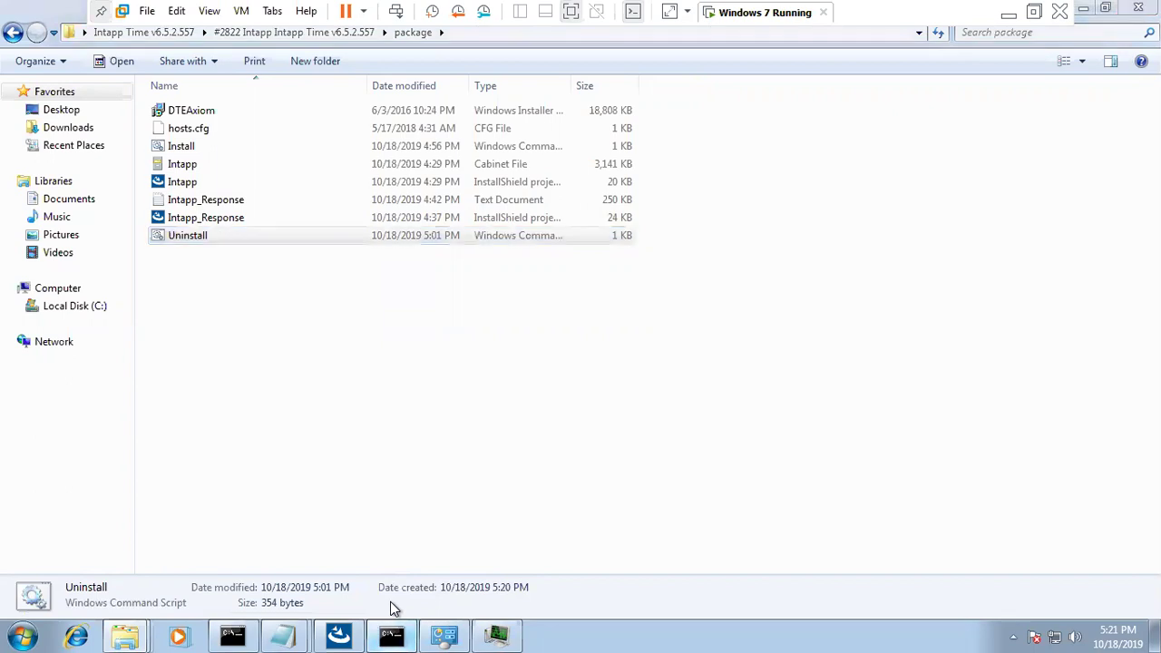
key(alt+Tab)
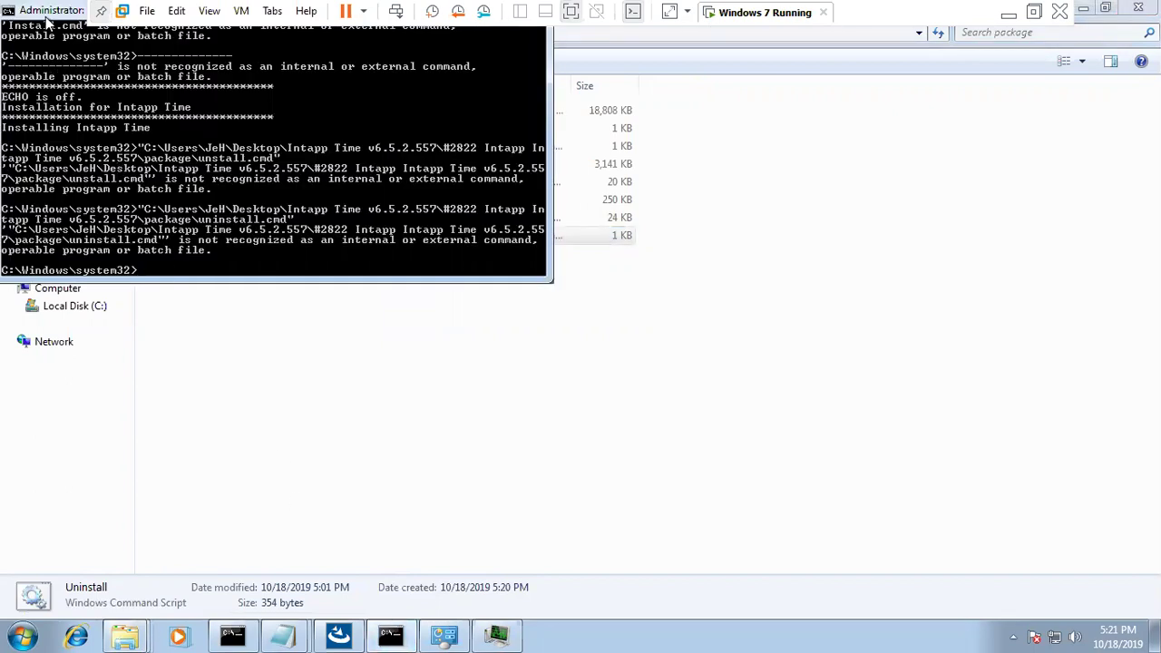
drag(44, 11, 77, 84)
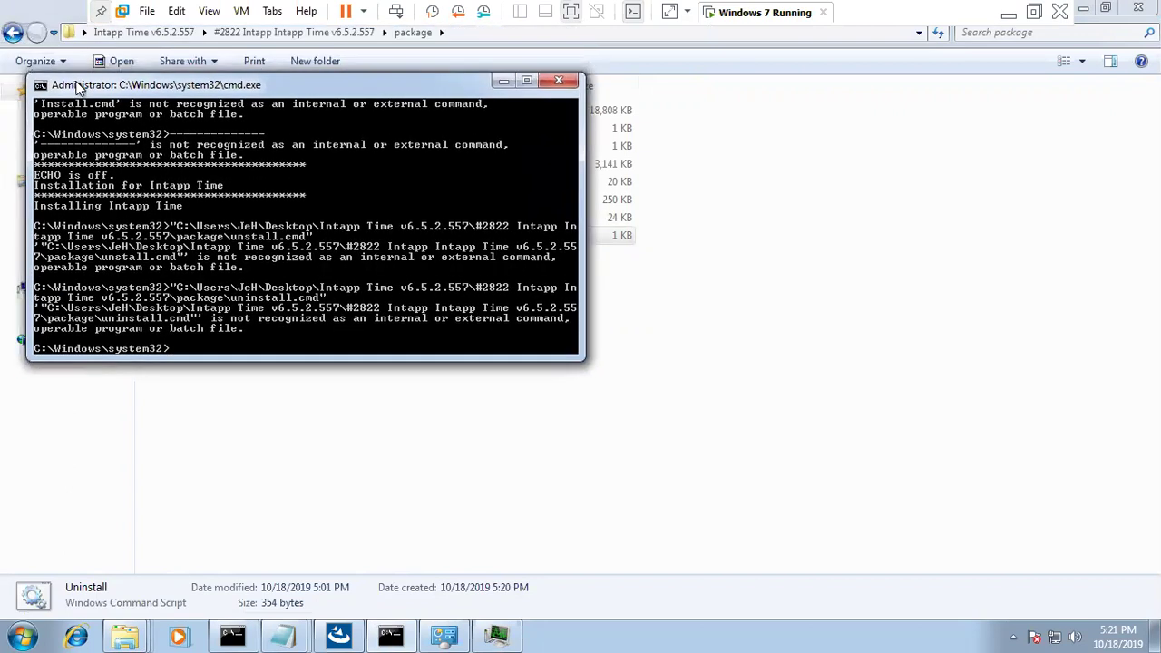
click(232, 635)
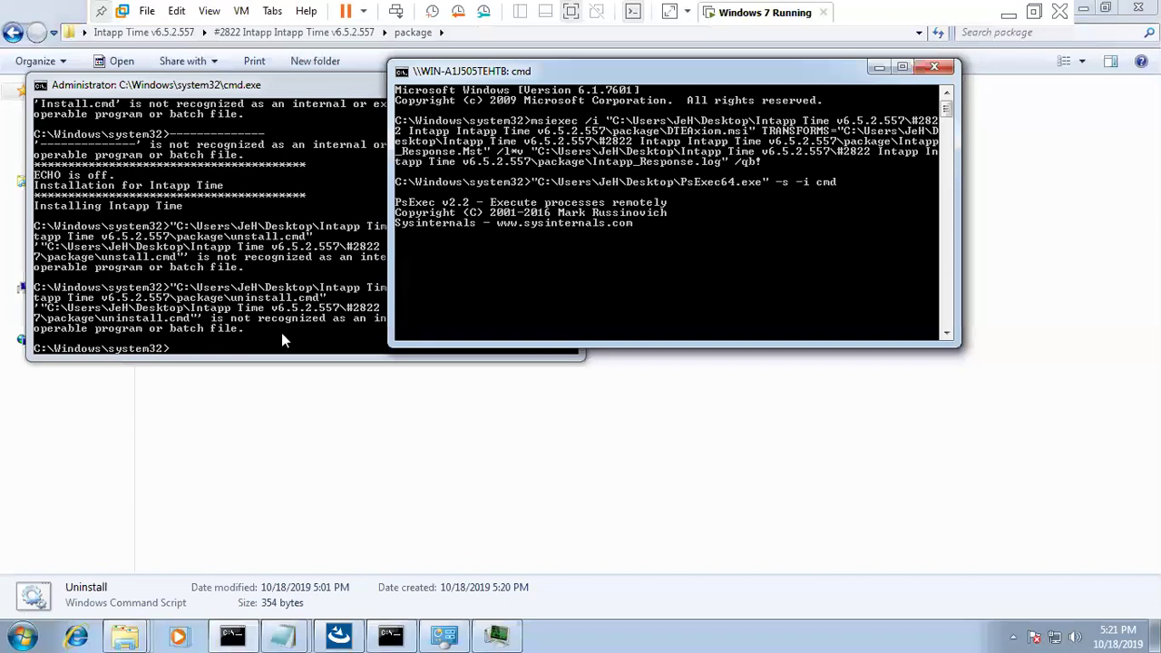
click(195, 347)
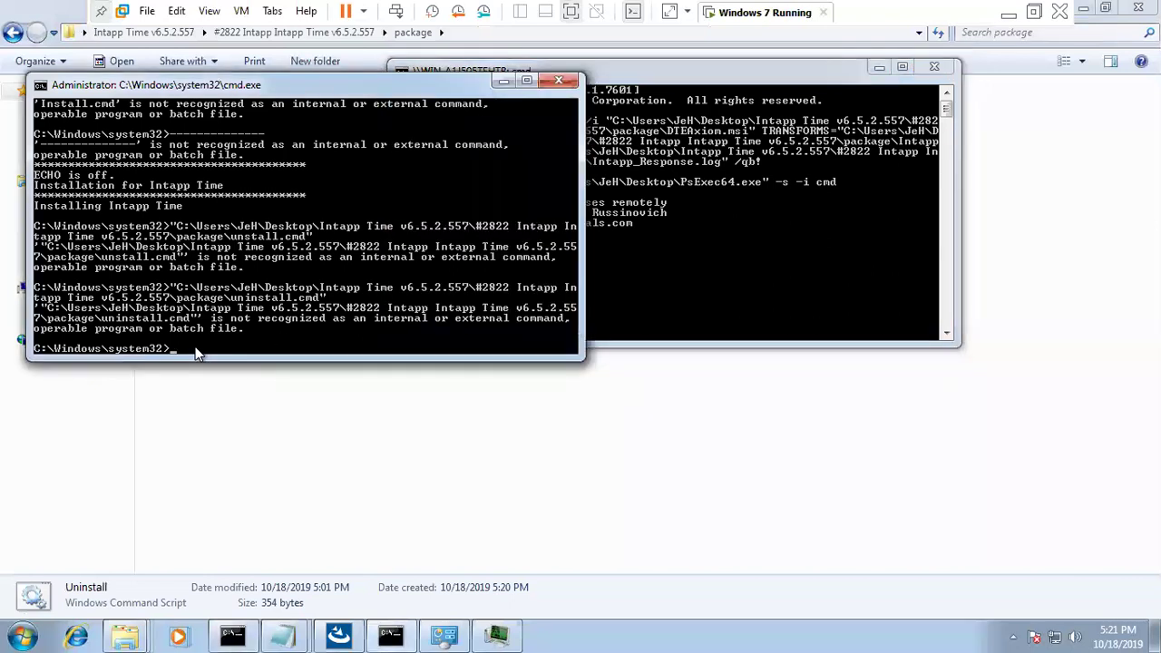
right_click(195, 346)
click(237, 396)
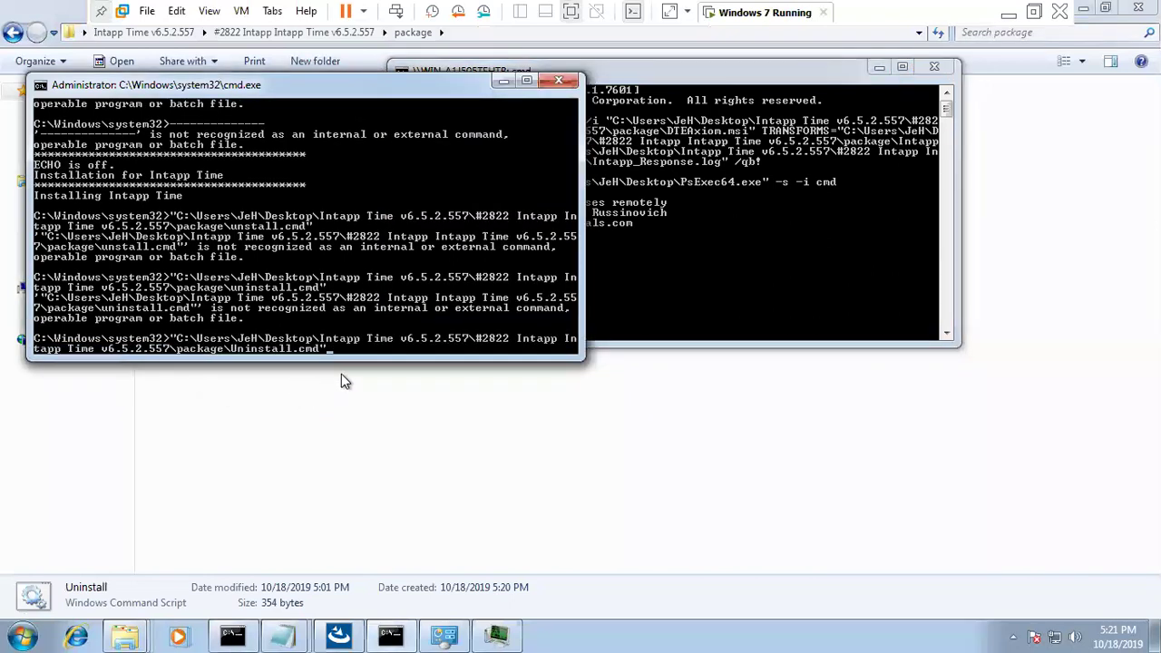
key(Return)
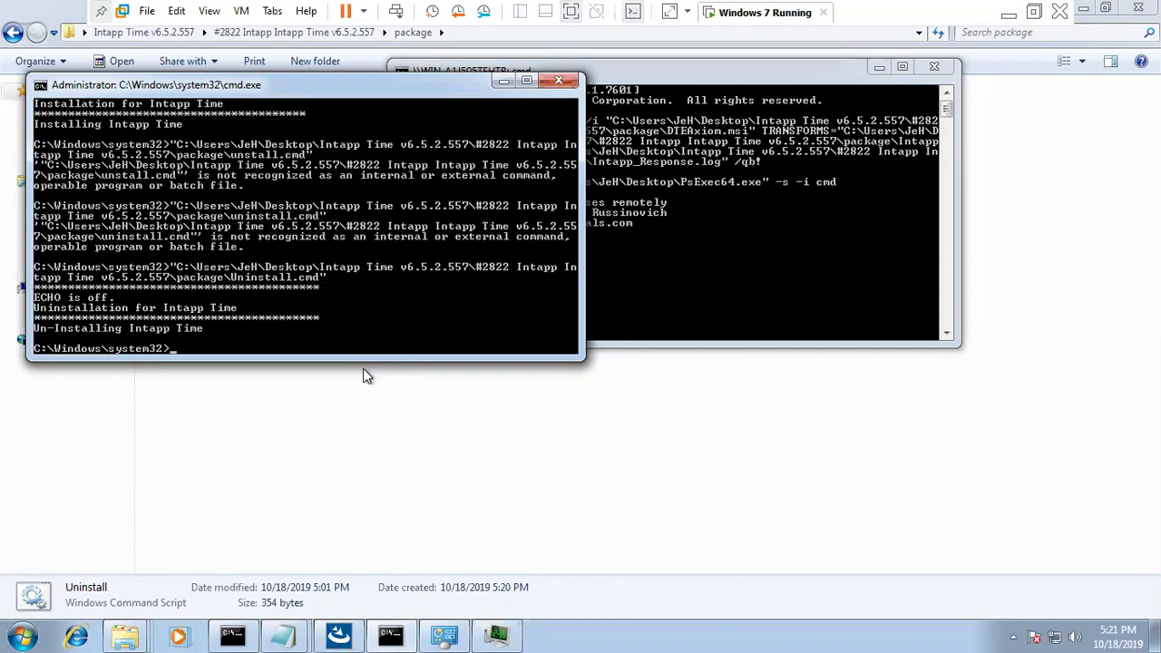
Step: Open Programs and Features with appwiz.cpl and refresh the list to check whether Intapp Time is still installed
key(super+r)
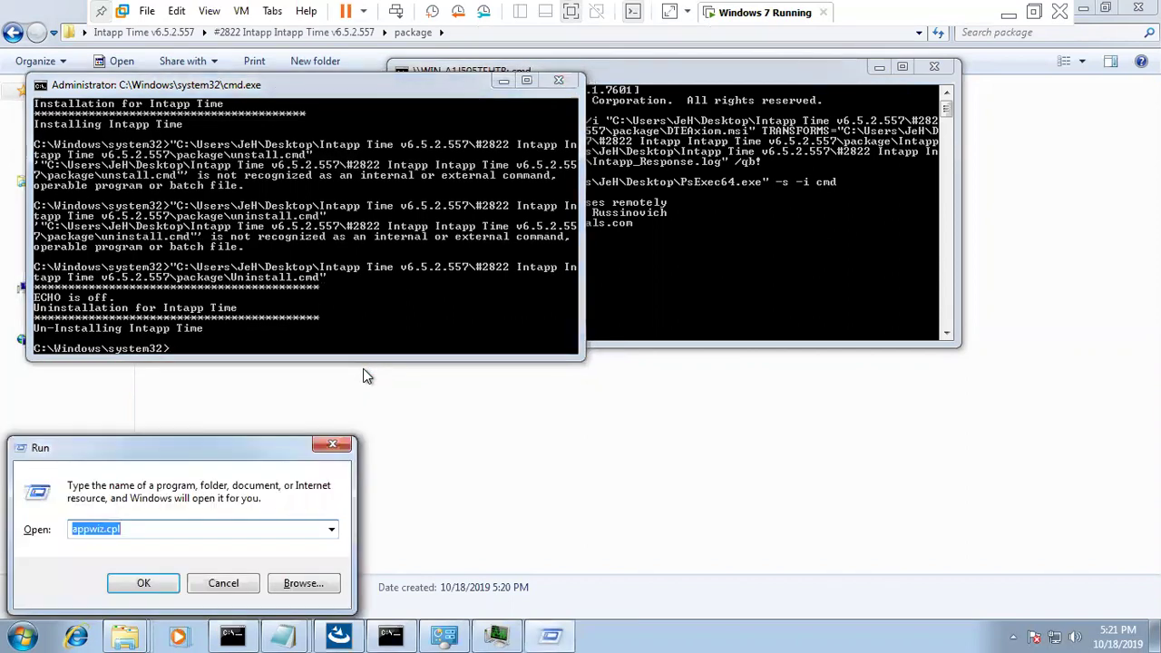
key(Return)
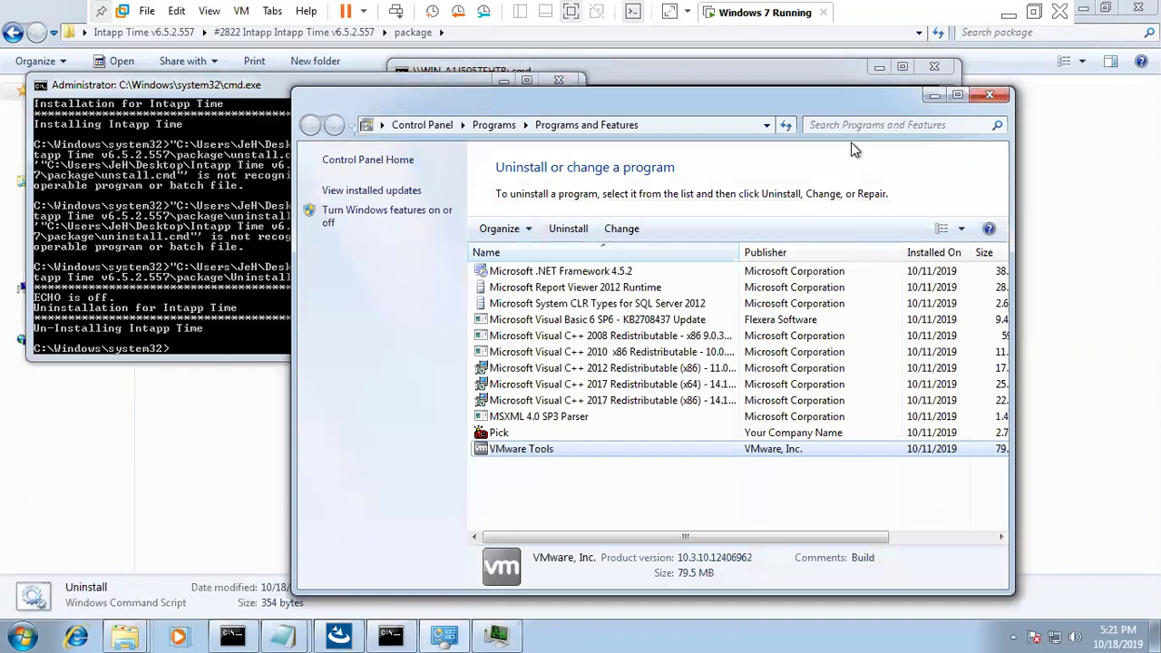
click(785, 130)
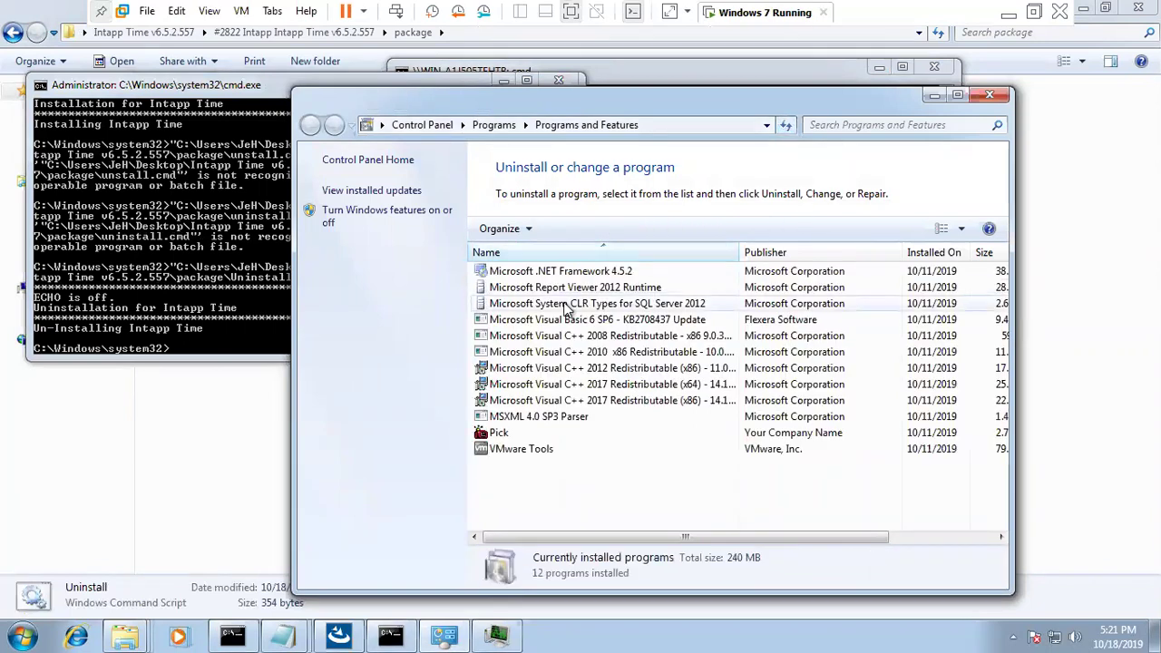
Step: Return to the package folder, start Notepad, and open the Uninstall script in it to examine its application name variable
key(alt+Tab)
key(alt+Tab)
key(alt+Tab)
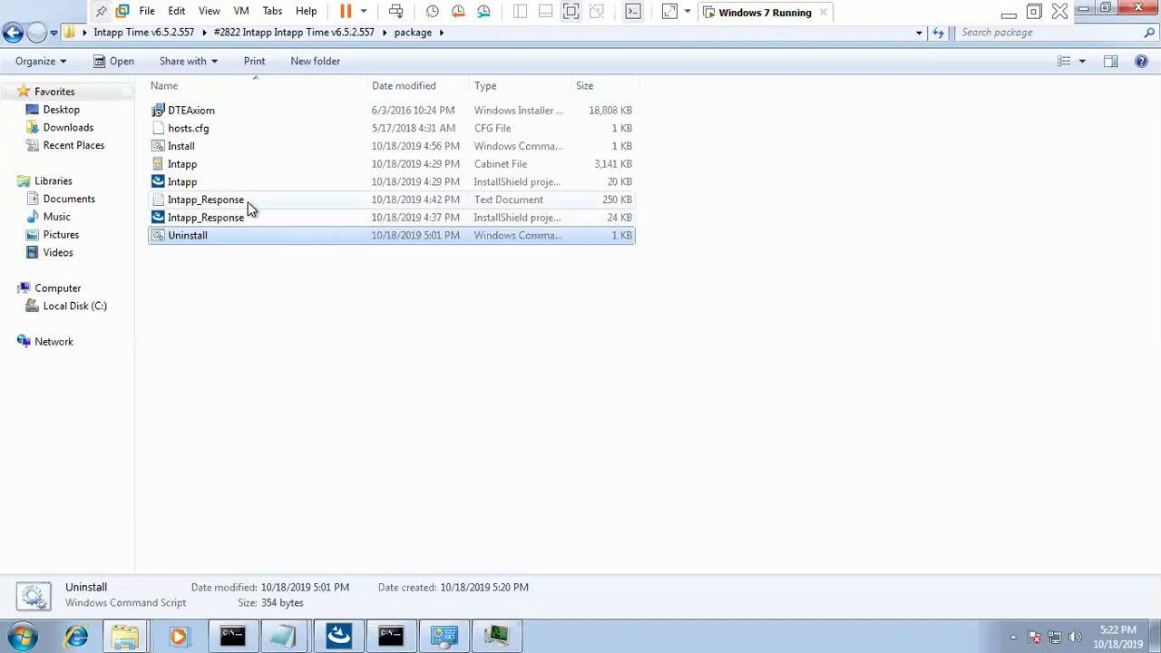
key(super+r)
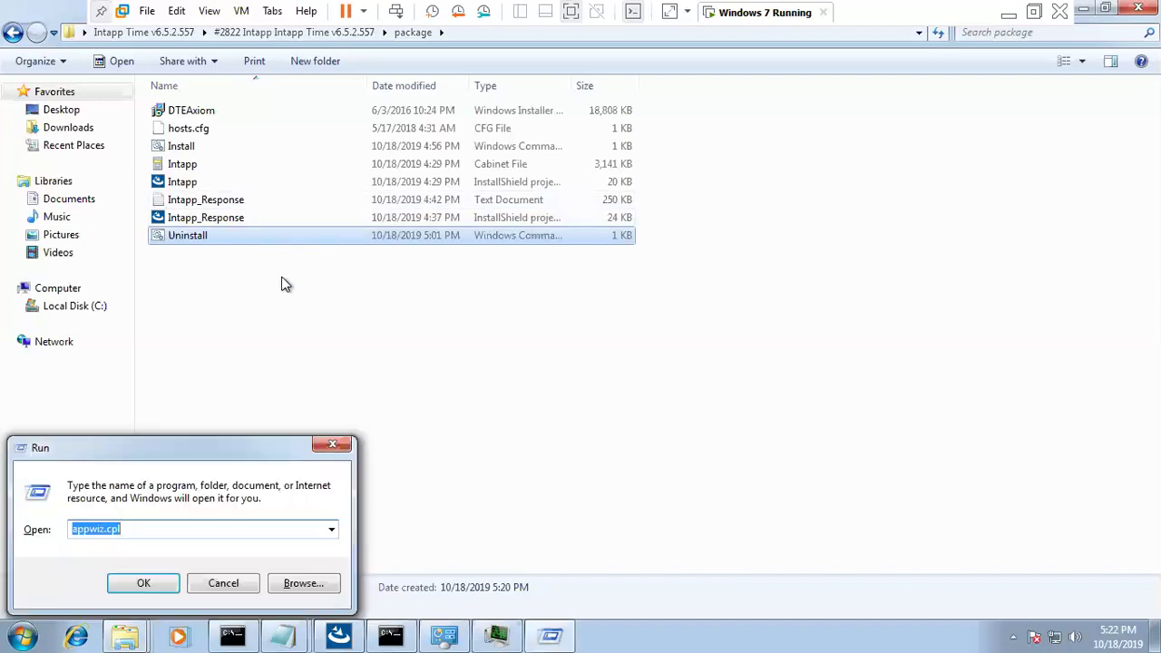
text(notepad)
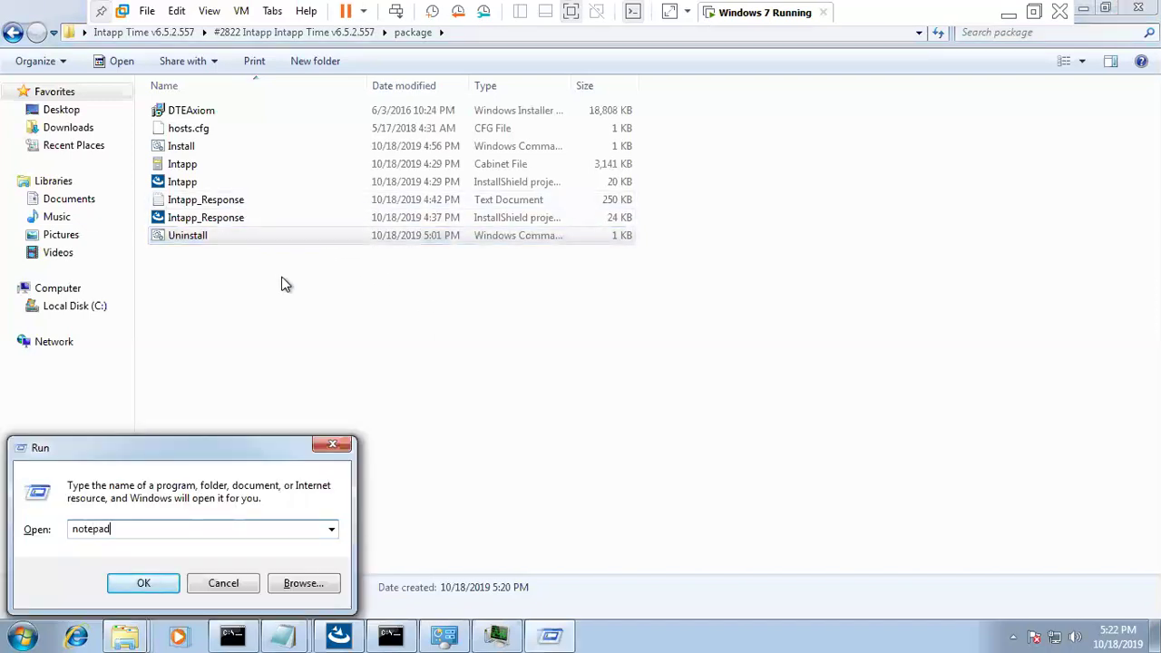
key(Return)
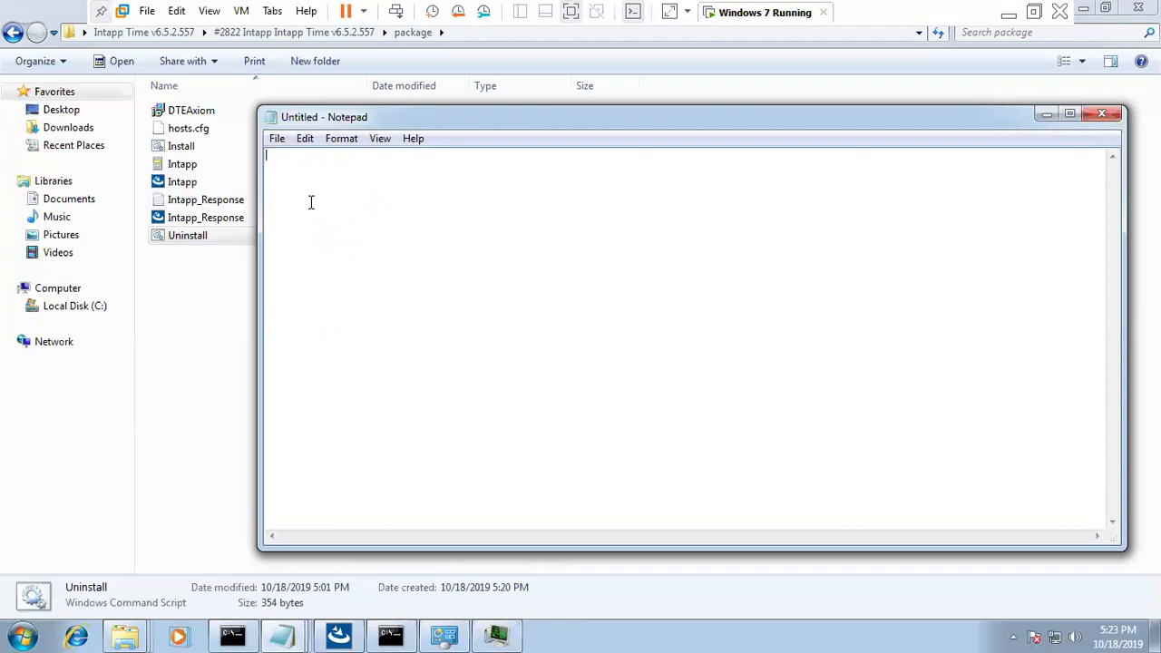
right_click(194, 239)
click(232, 269)
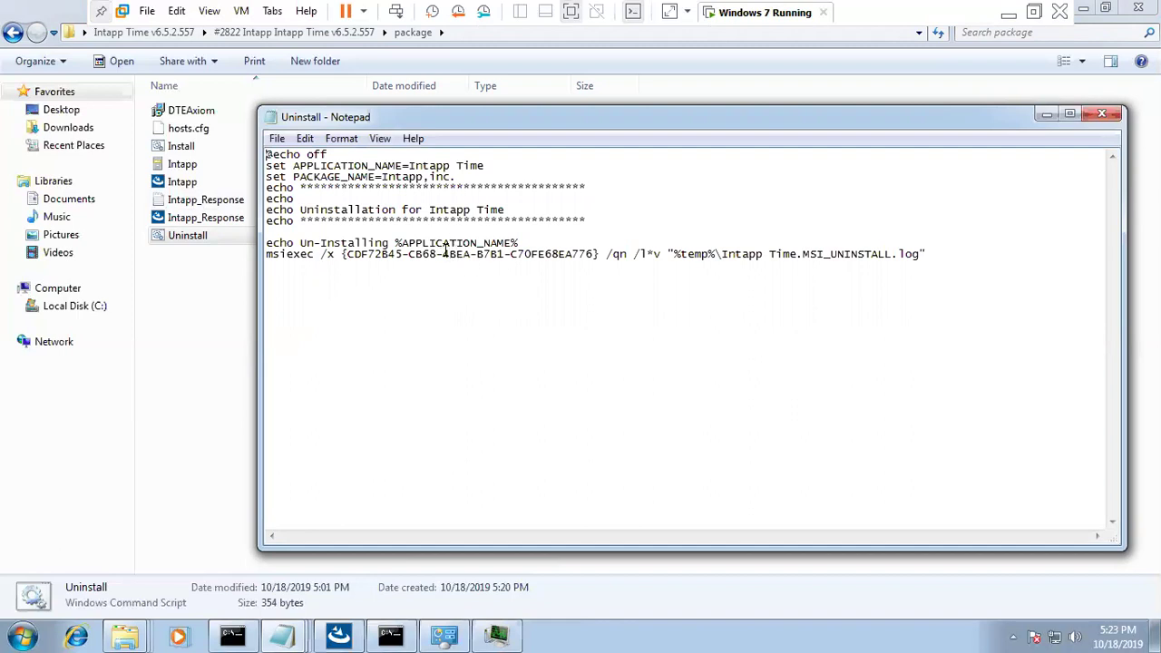
drag(400, 243, 443, 244)
Step: Switch to Chrome on the host and examine the APPLICATION_NAME and PACKAGE_NAME values in the forum's Uninstall.cmd template
click(1009, 16)
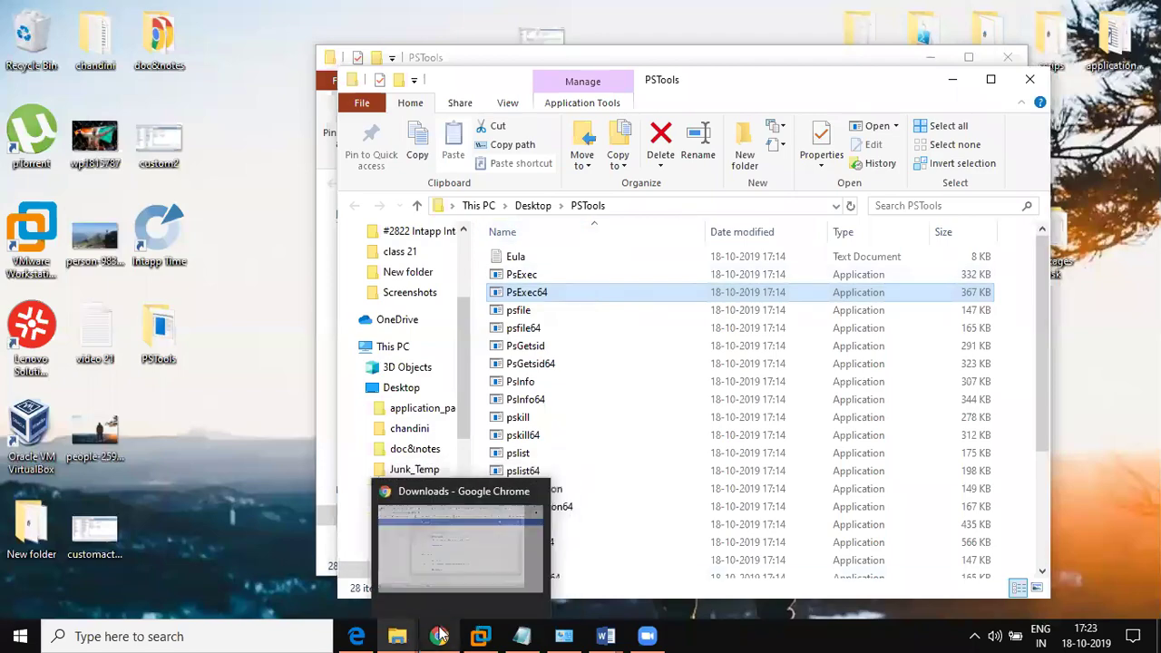
click(439, 635)
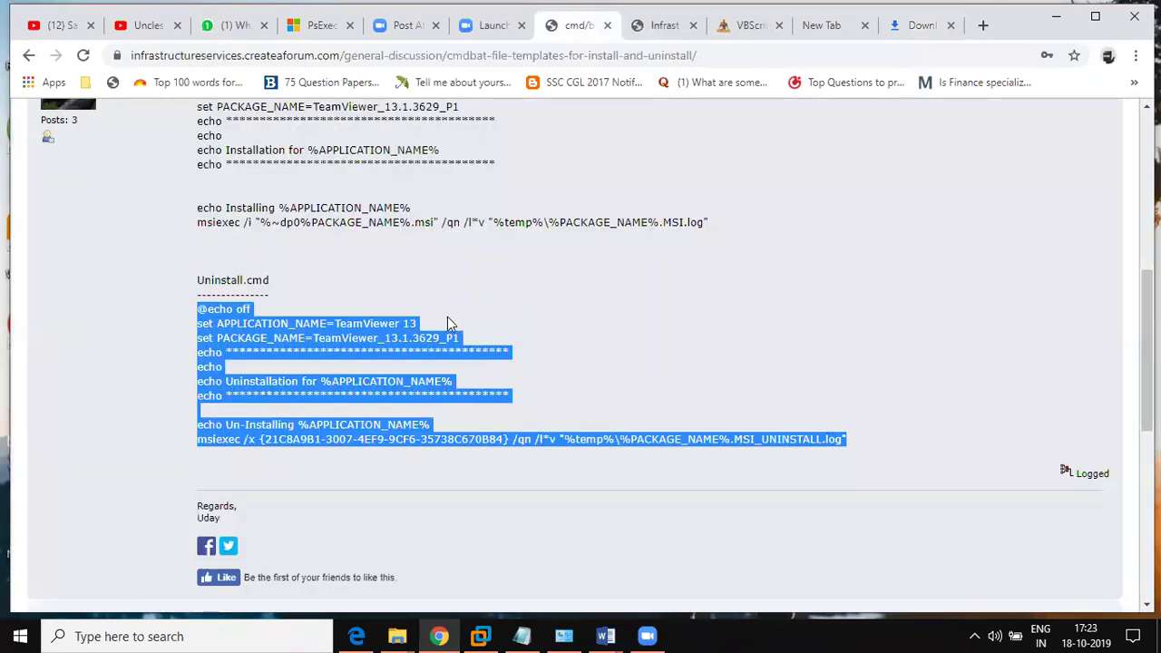
click(382, 343)
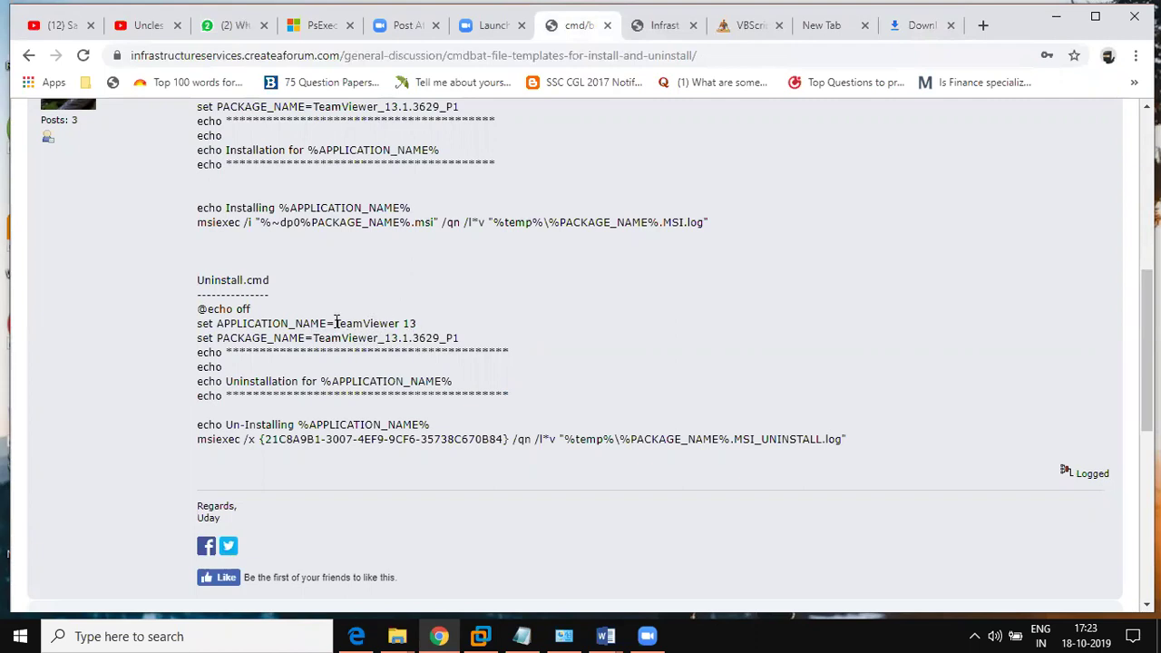
drag(336, 322, 420, 329)
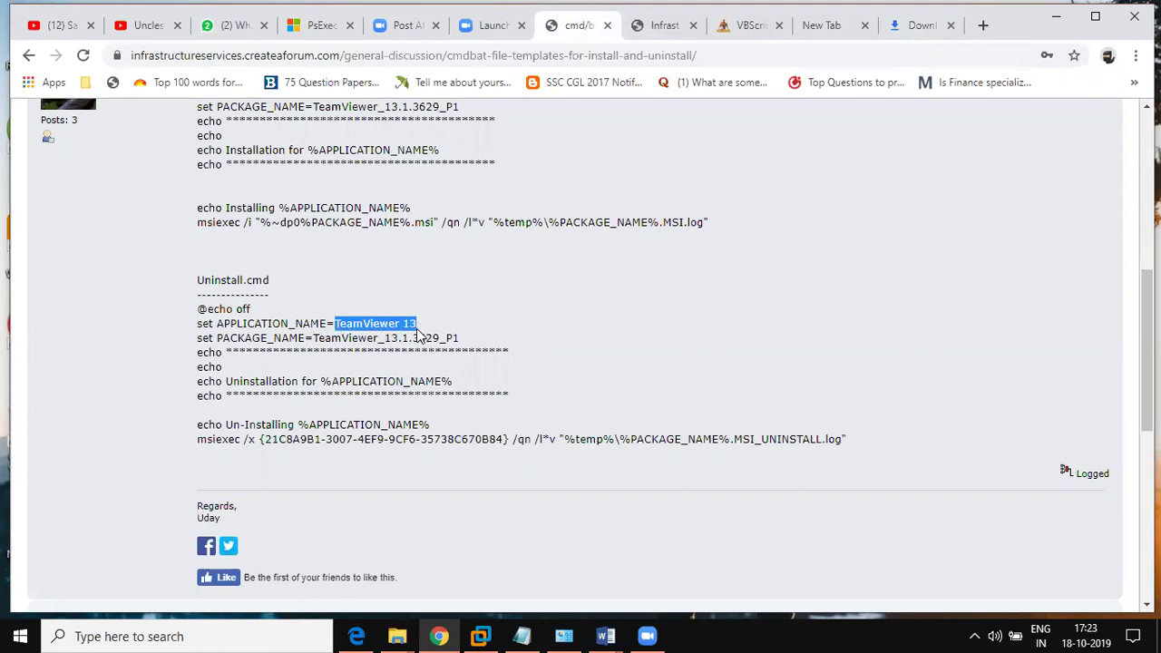
click(409, 324)
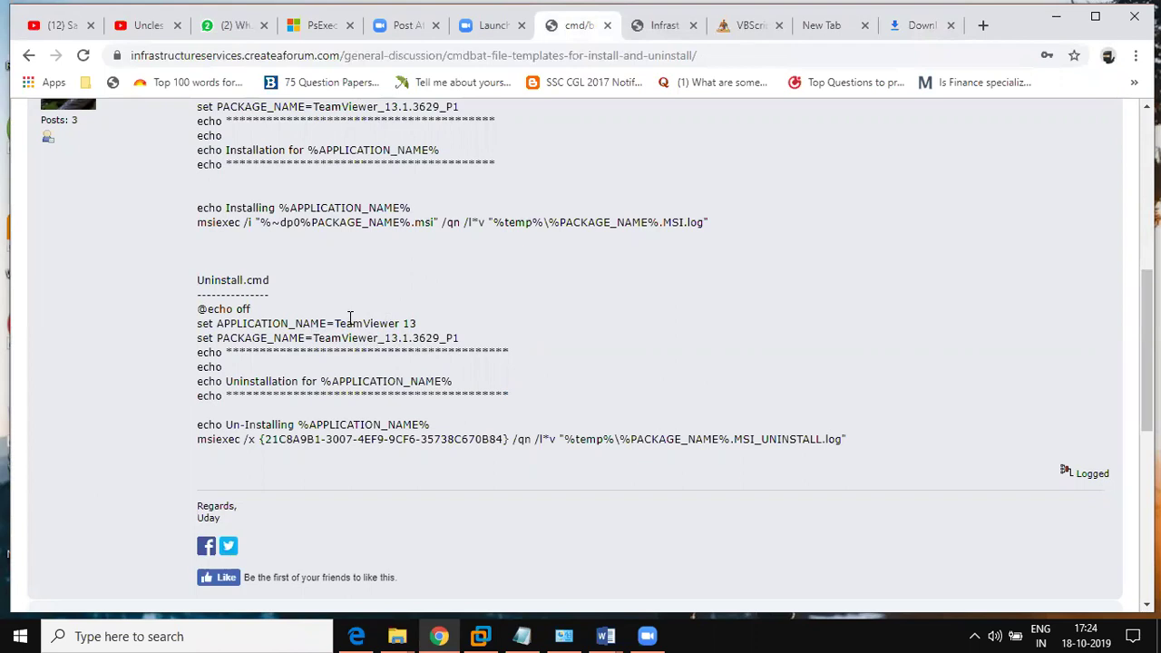
drag(335, 323, 390, 324)
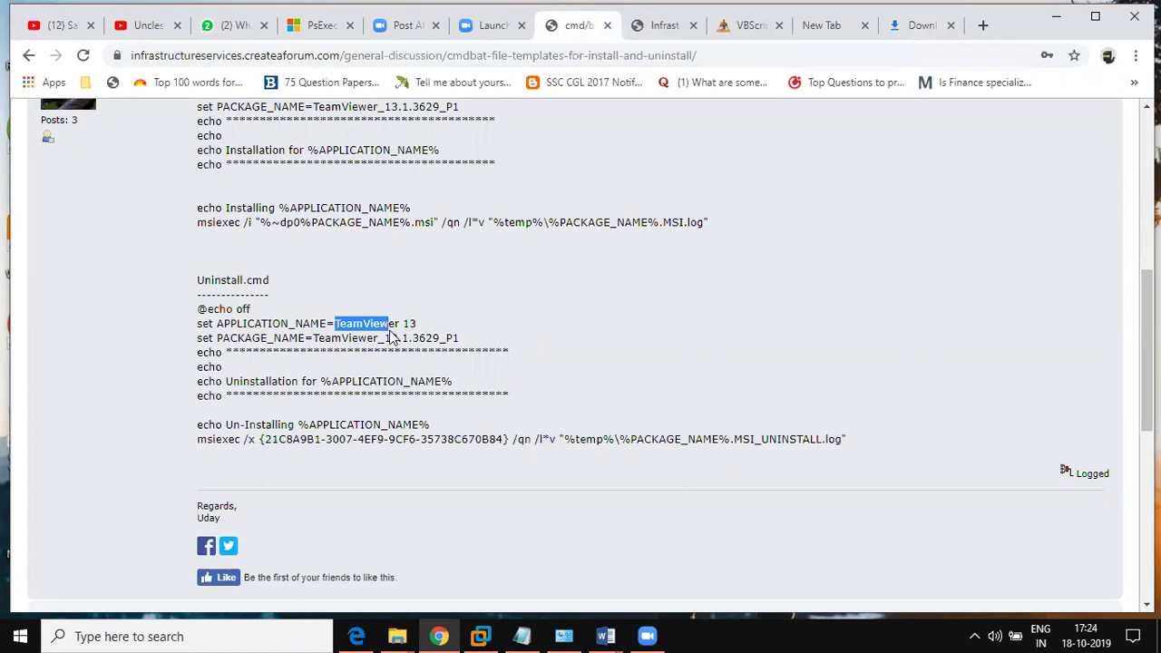
click(382, 338)
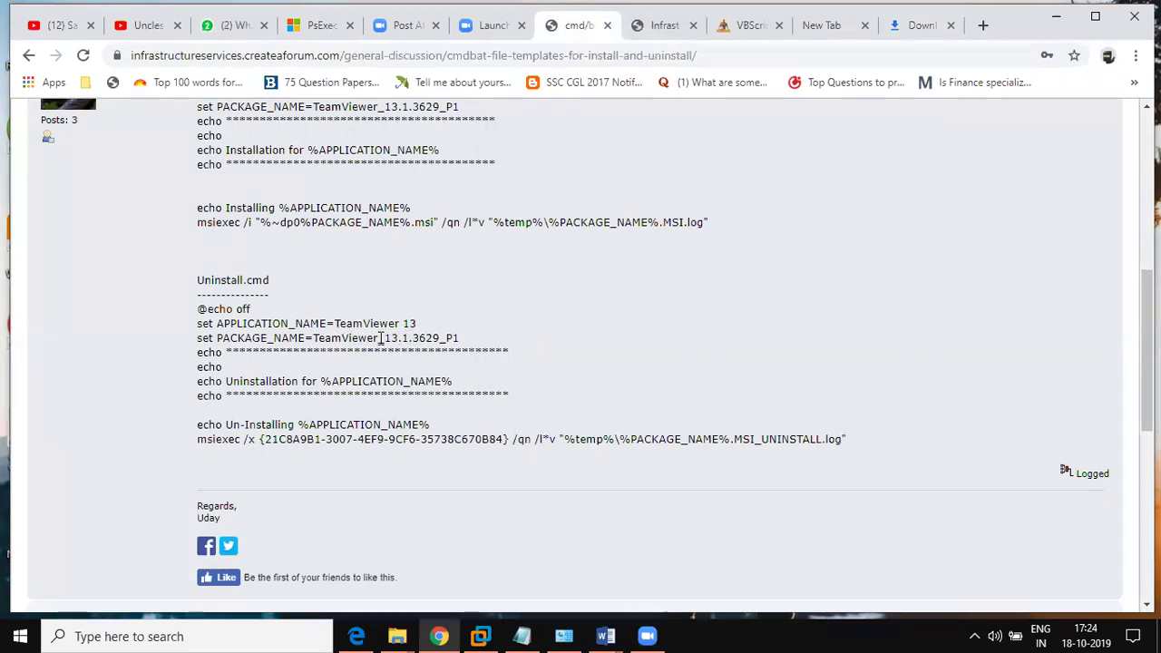